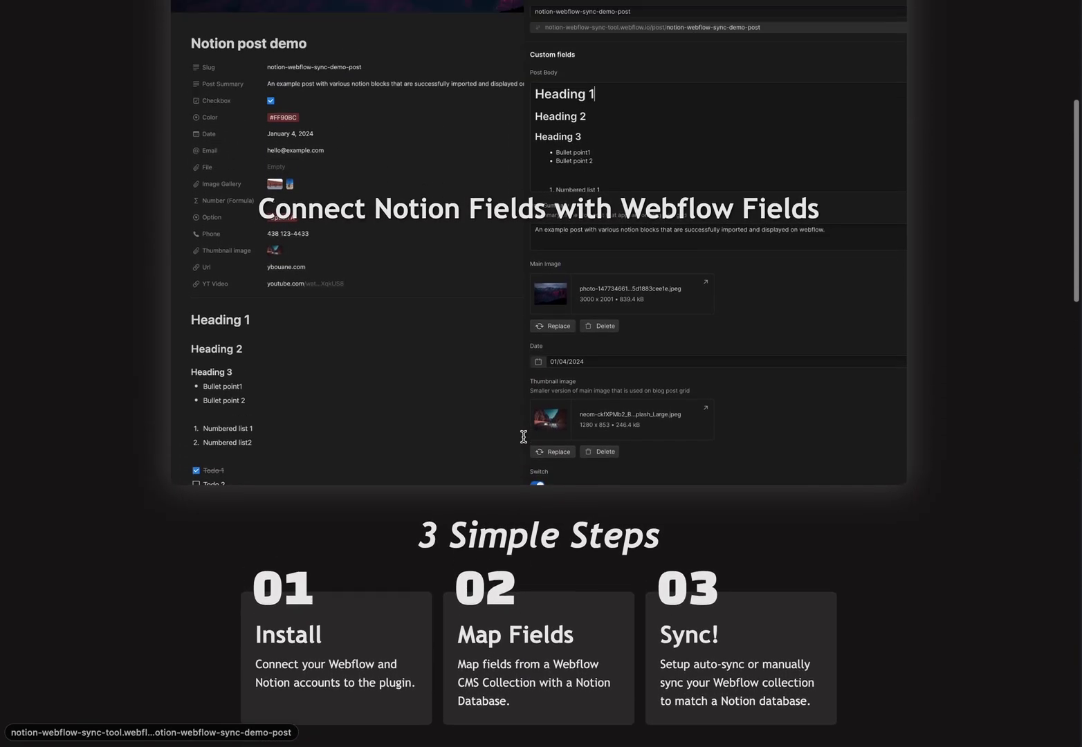
pyautogui.scroll(5, 524, 437)
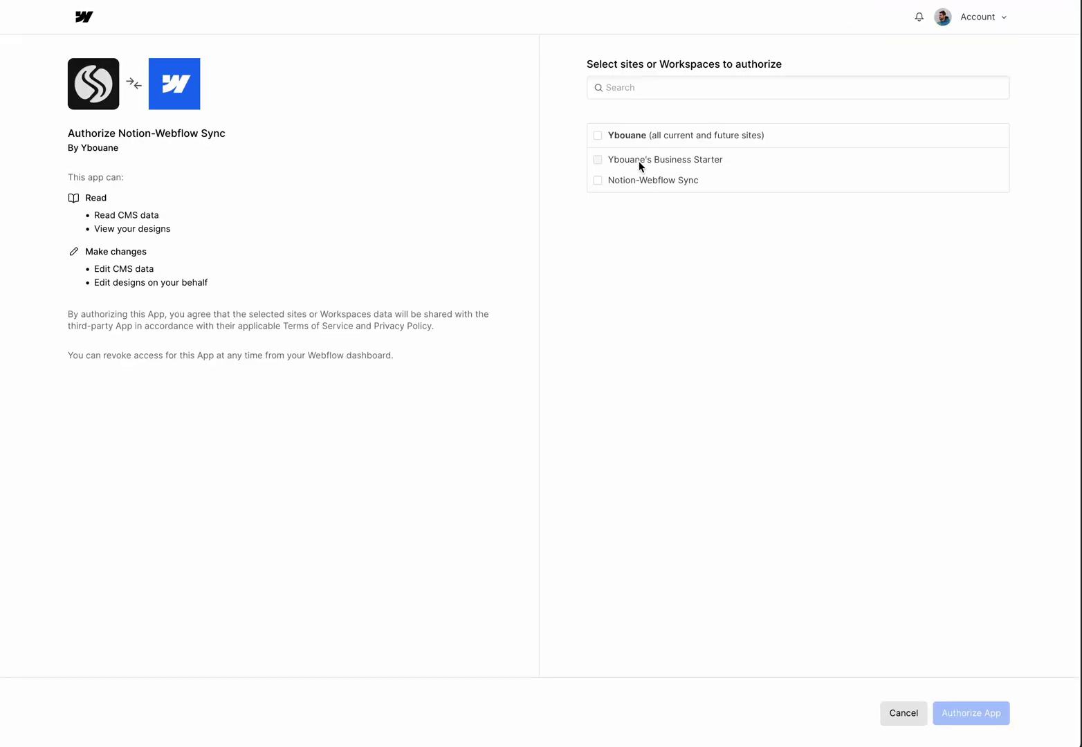
# - Authorize Notion-Webflow Sync for both sites, then sign in to the sync app without saving the password
pyautogui.click(640, 165)
pyautogui.click(633, 181)
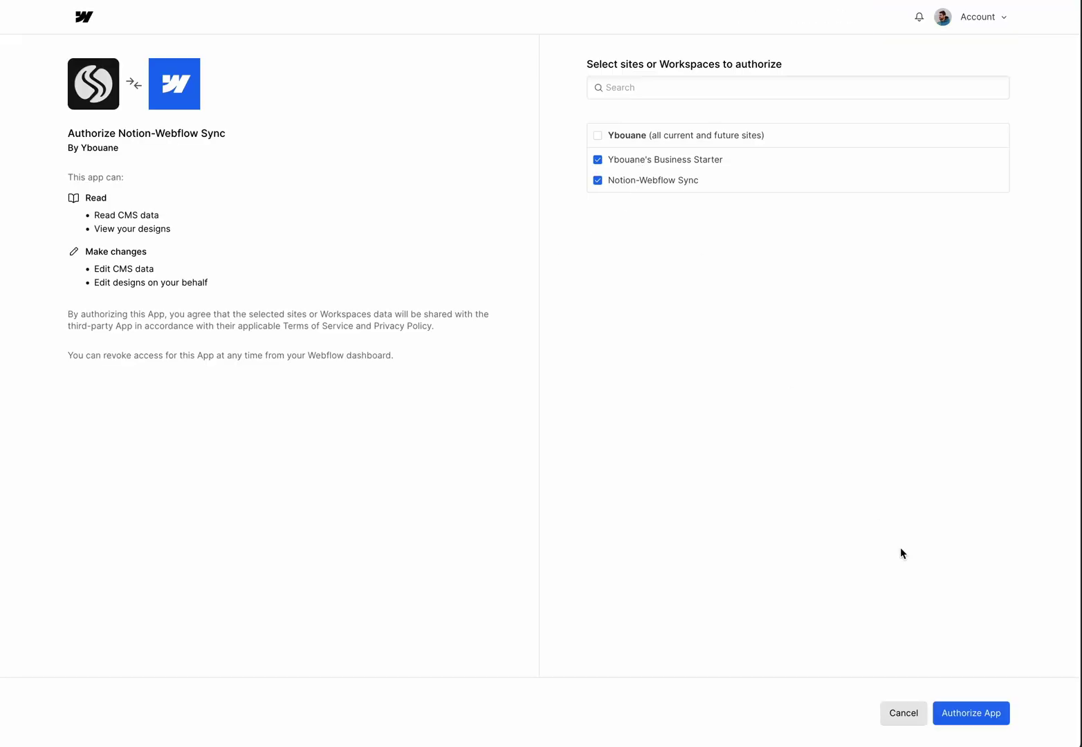
pyautogui.click(981, 721)
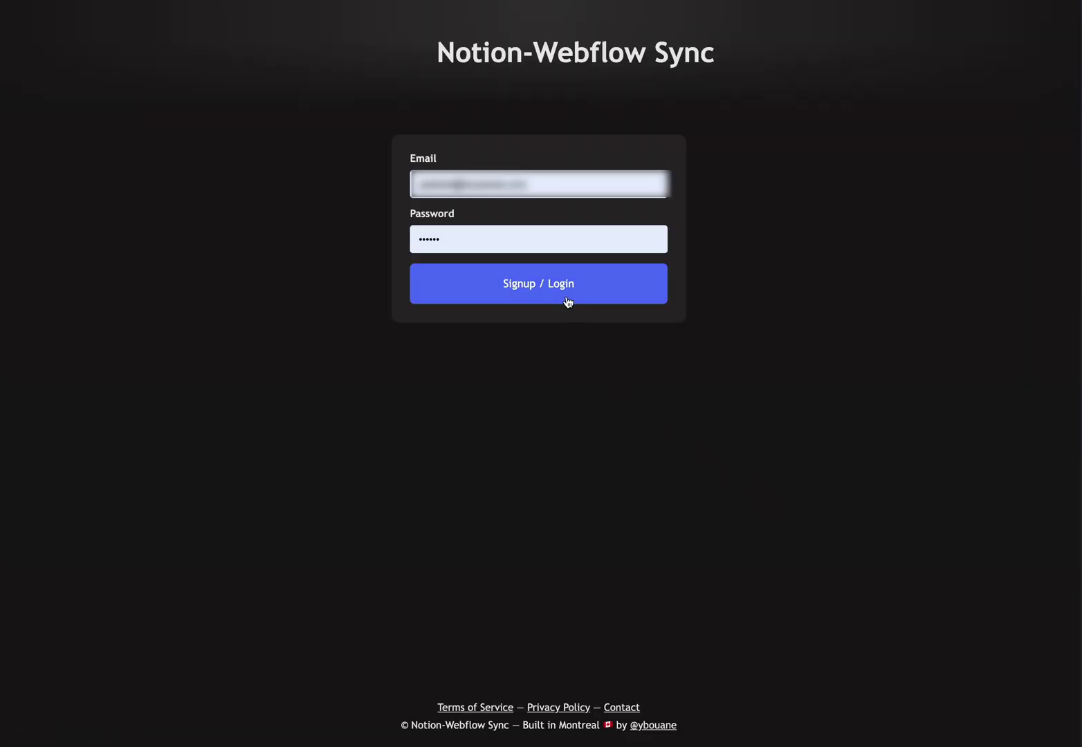
pyautogui.click(565, 286)
pyautogui.click(517, 459)
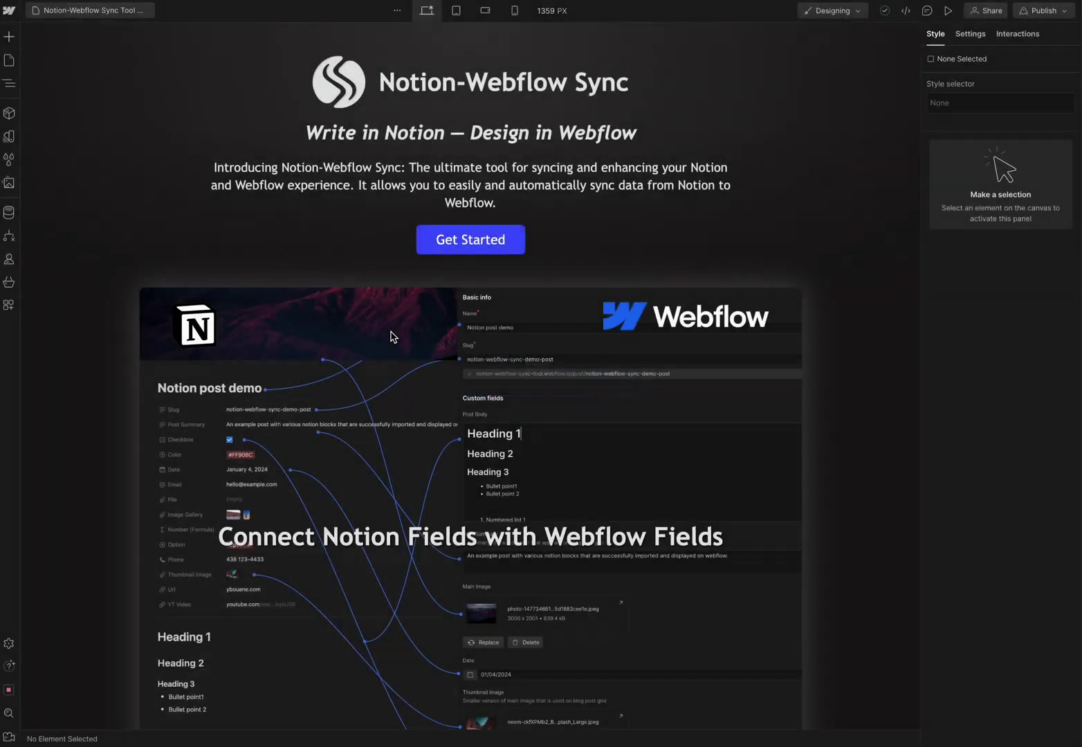
# - Launch the Notion-Webflow Sync app from the Designer's Apps panel
pyautogui.click(9, 304)
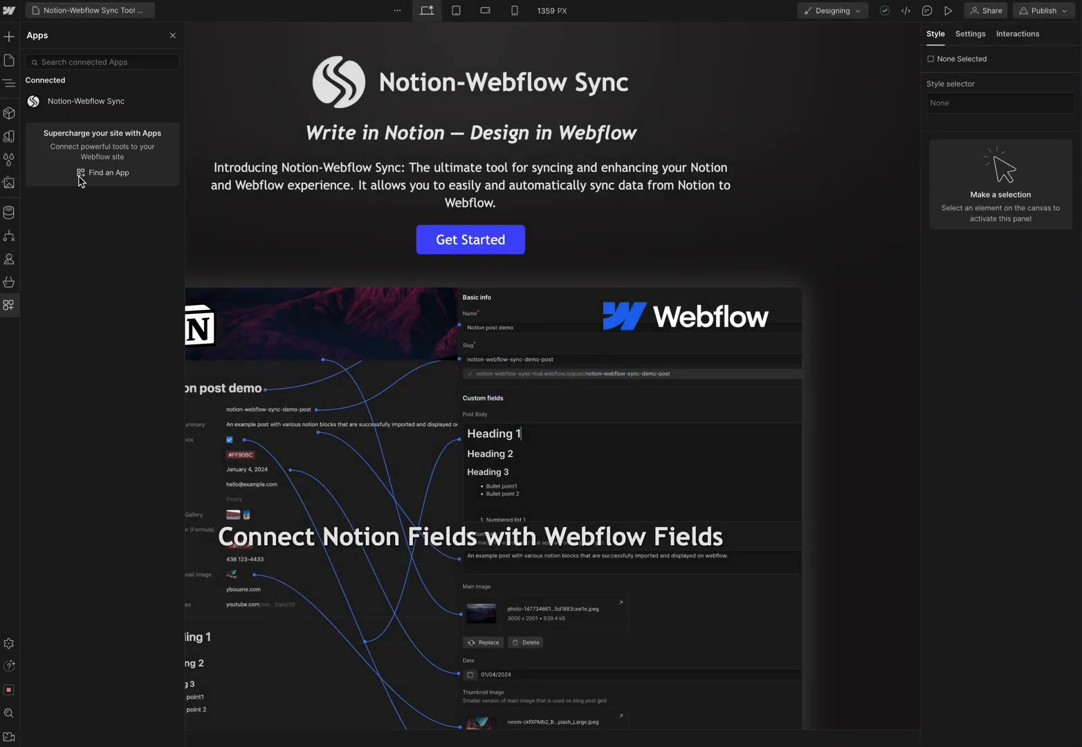
pyautogui.moveTo(107, 101)
pyautogui.click(167, 108)
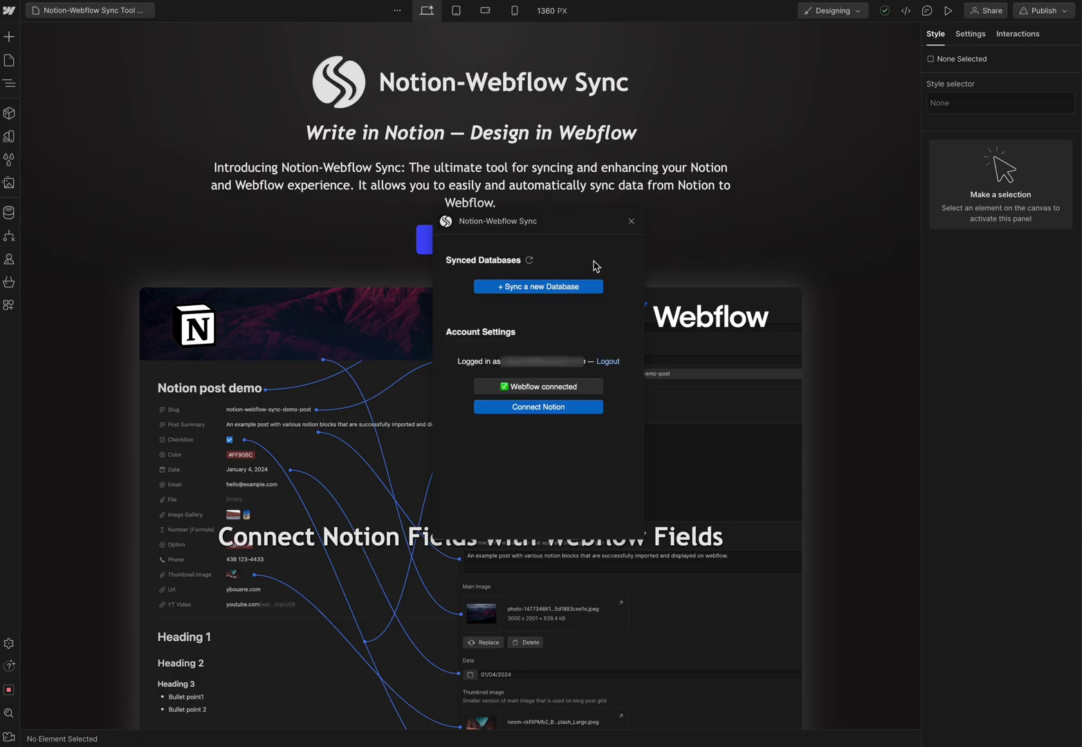
# - Connect the Notion account and allow the app access to the Other page
pyautogui.click(535, 411)
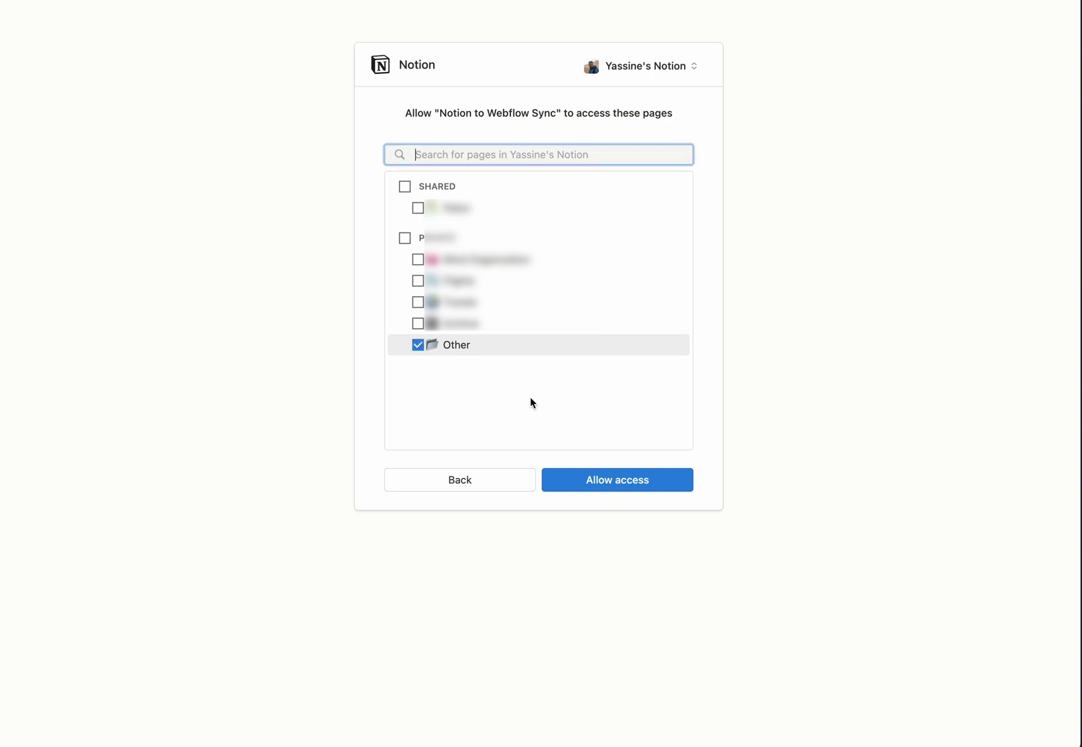
pyautogui.click(614, 481)
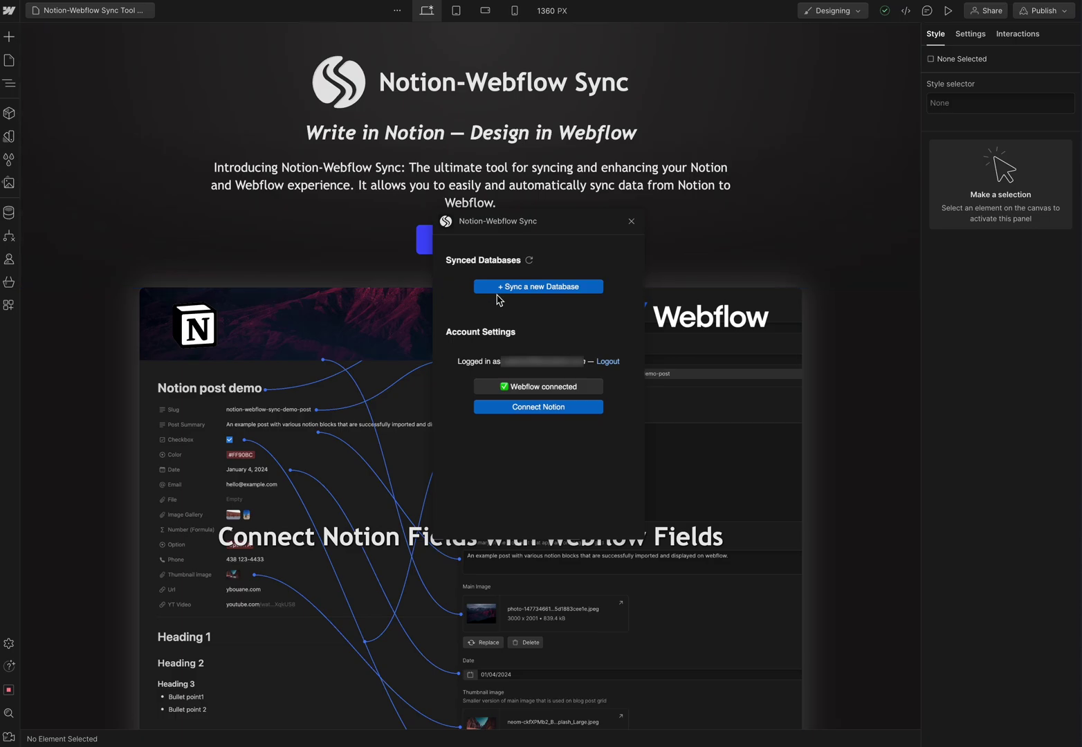
# - Refresh the status and map the Blog Posts collection to [Create new database] in a new sync
pyautogui.click(529, 261)
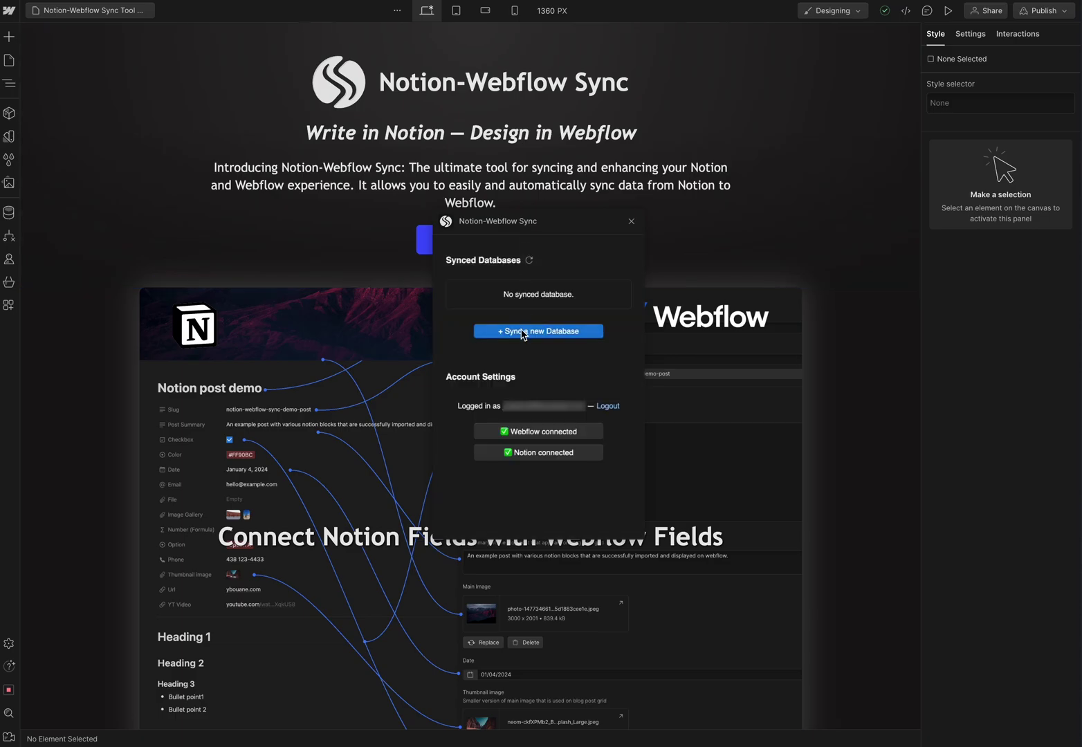
pyautogui.click(523, 333)
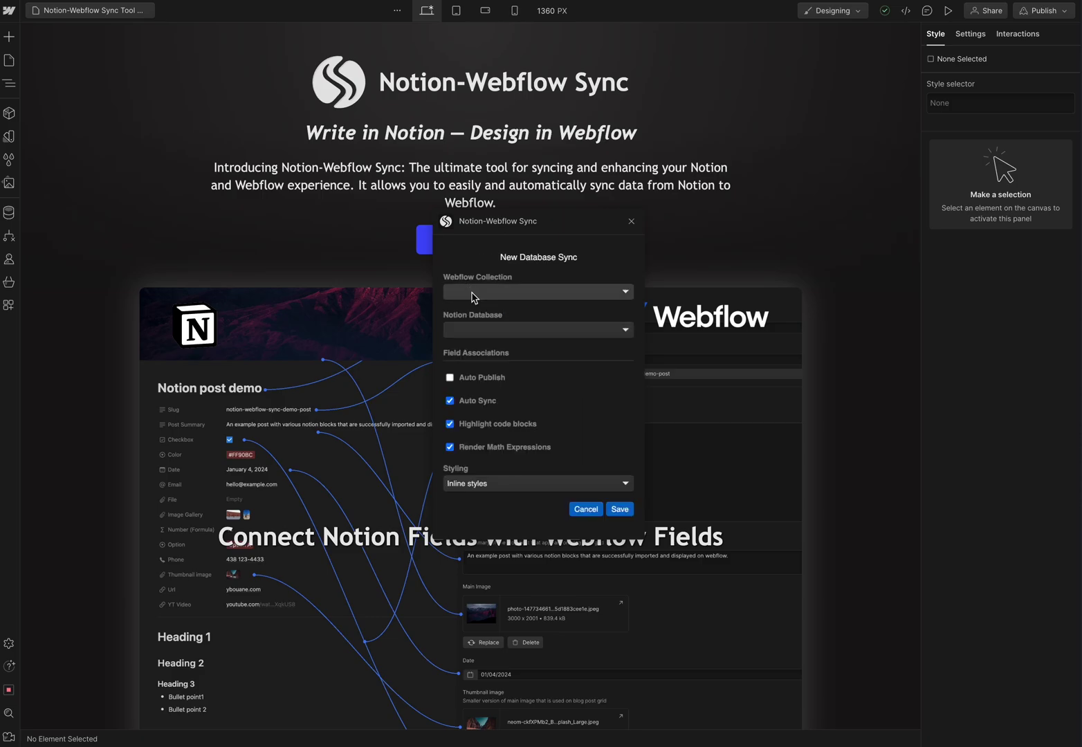
pyautogui.click(496, 298)
pyautogui.click(484, 297)
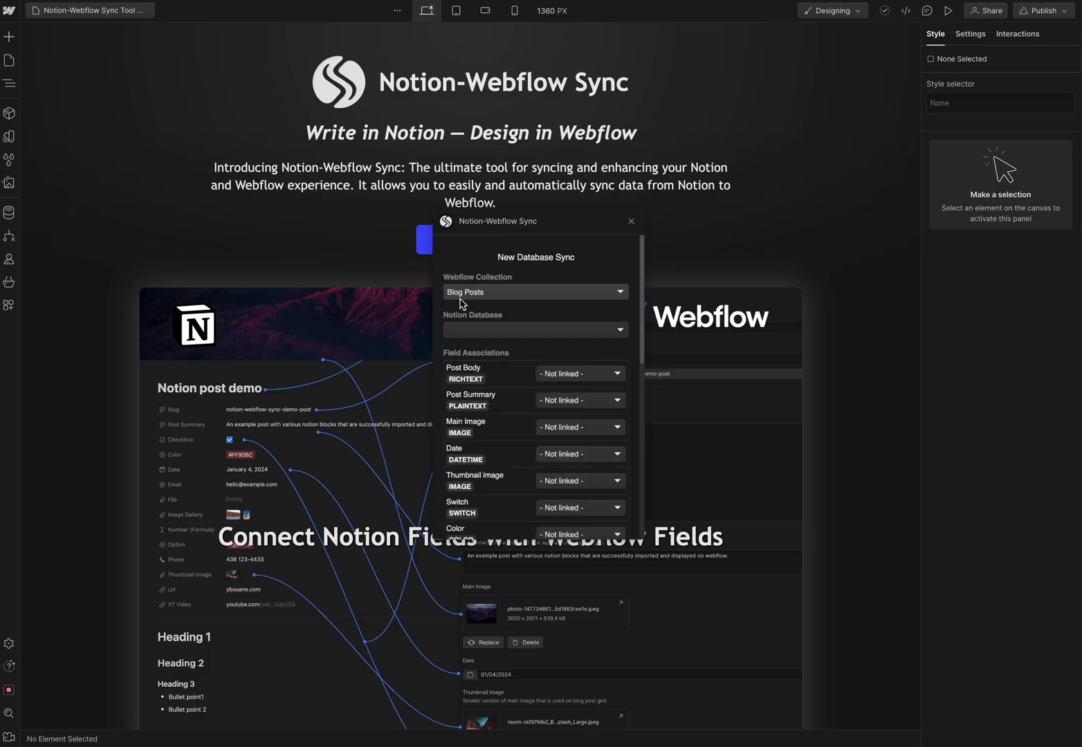
pyautogui.click(474, 331)
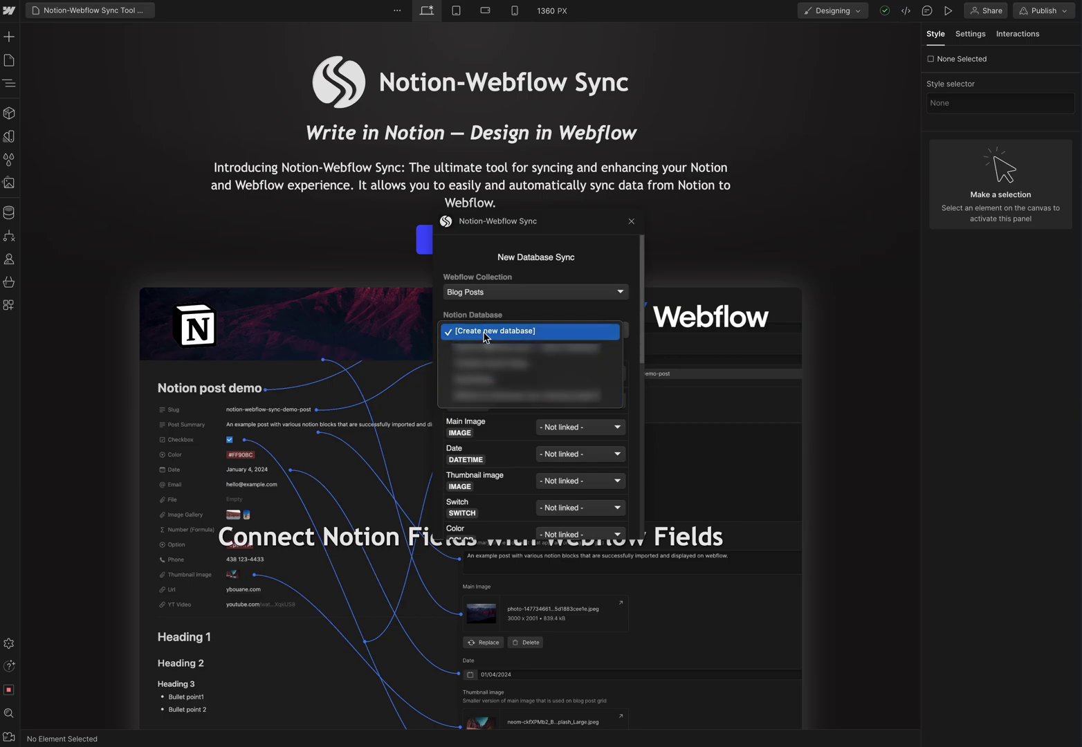
pyautogui.click(519, 333)
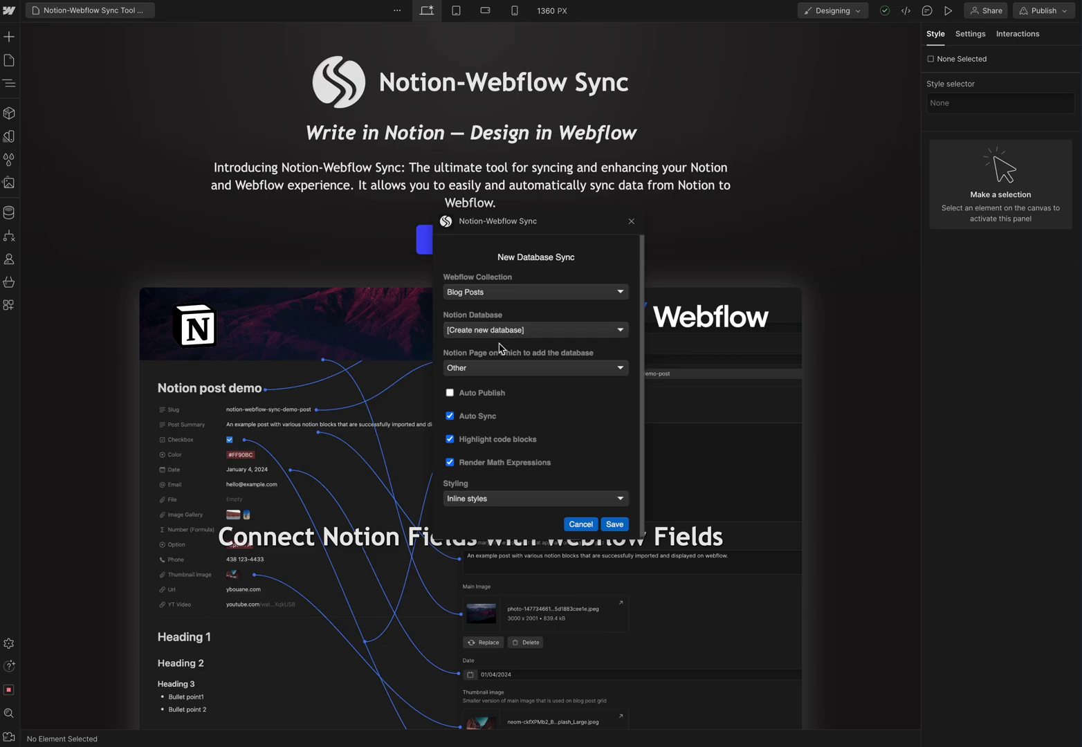
# - Look through the Blog Posts collection's fields in its CMS settings, then close them
pyautogui.click(8, 214)
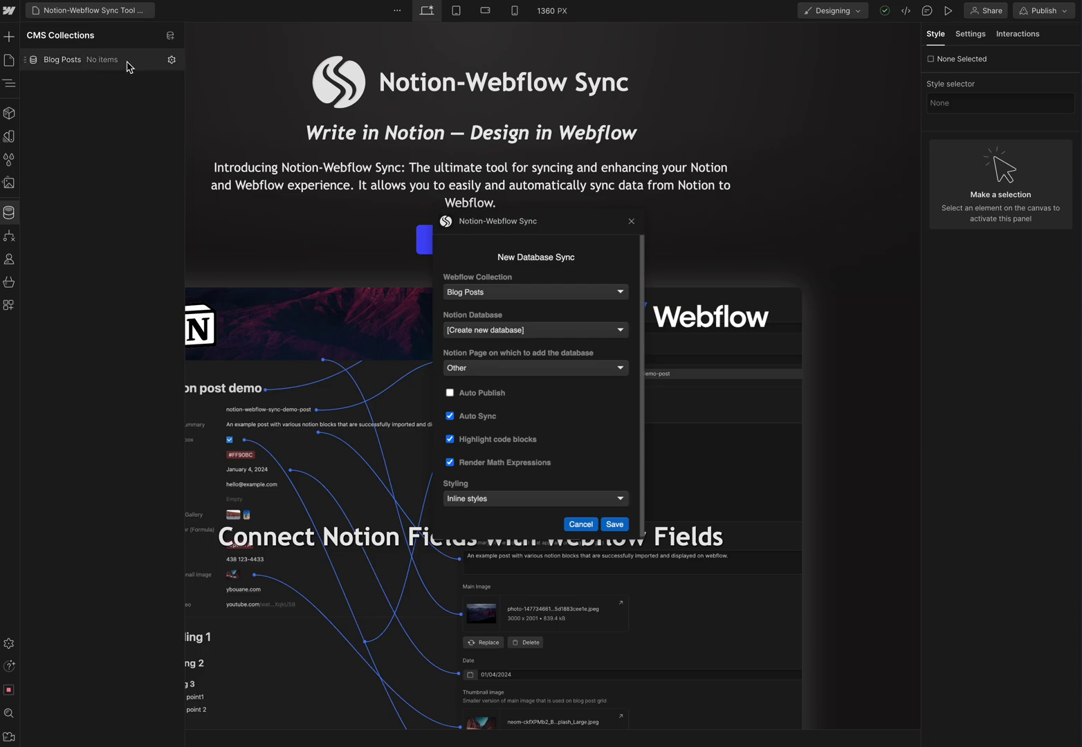
pyautogui.click(171, 61)
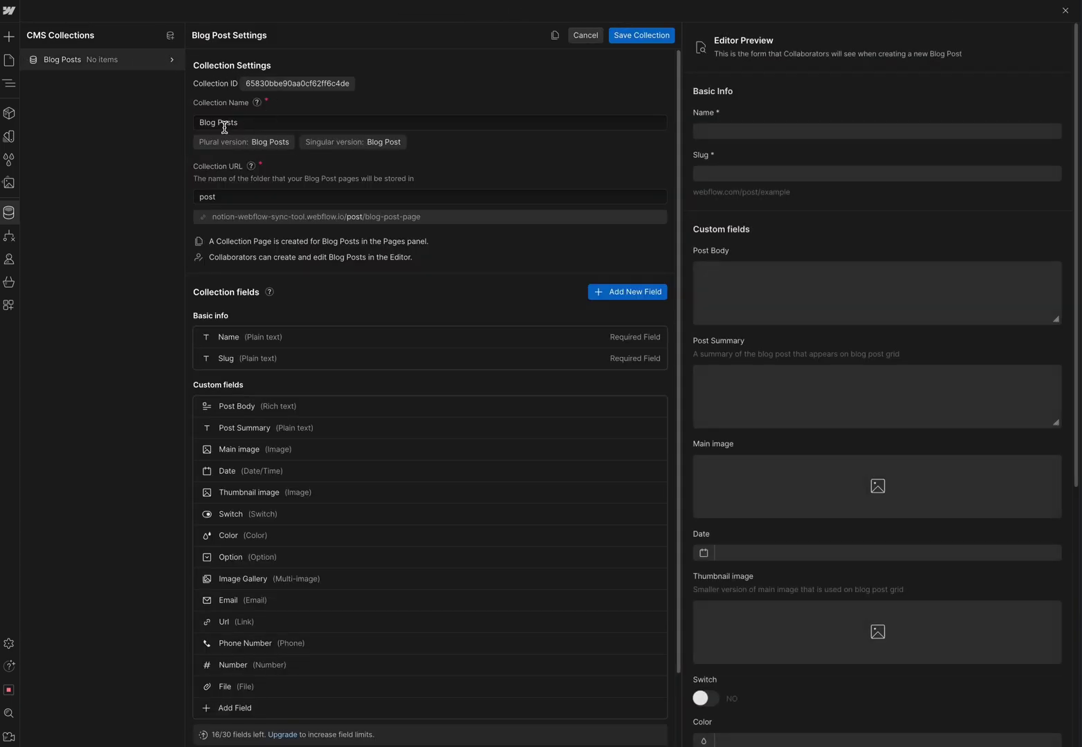
pyautogui.scroll(-2, 225, 346)
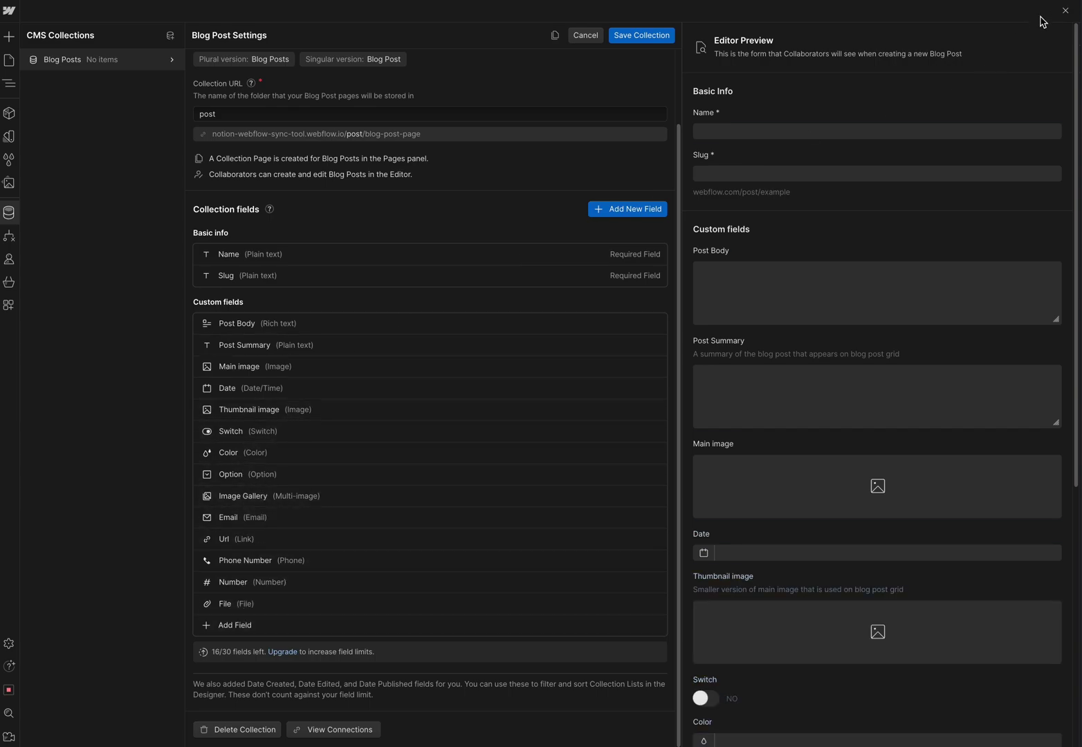
pyautogui.click(1065, 11)
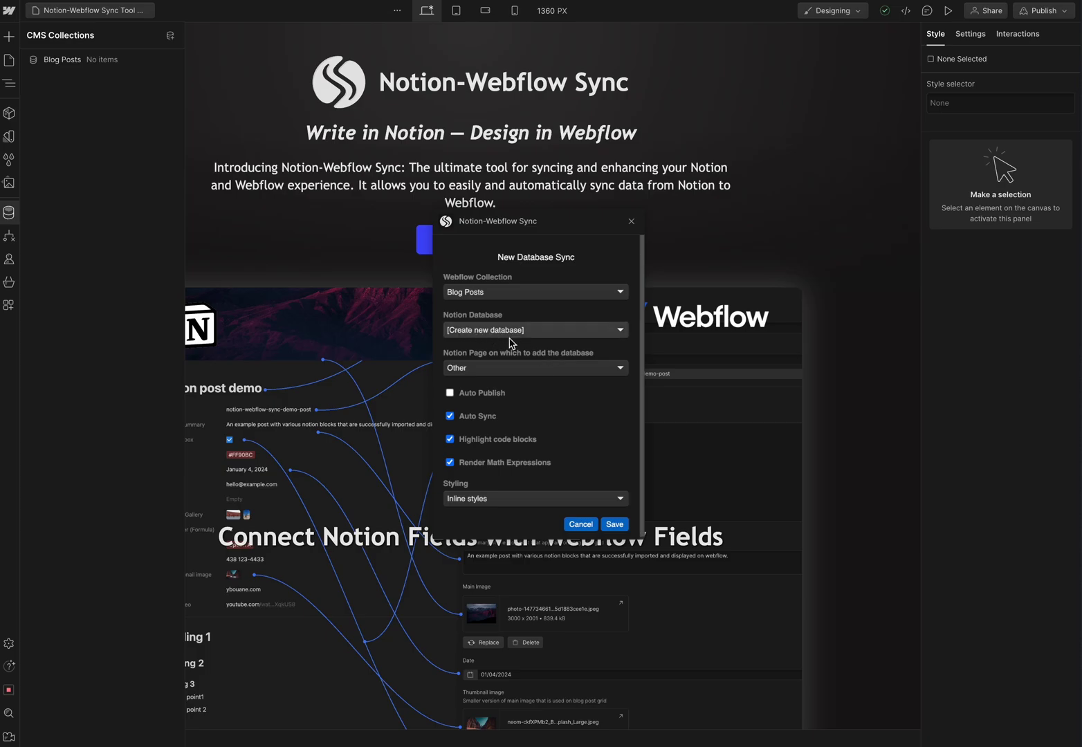
# - Scroll down the New Database Sync form and open the Styling dropdown
pyautogui.scroll(-1, 469, 399)
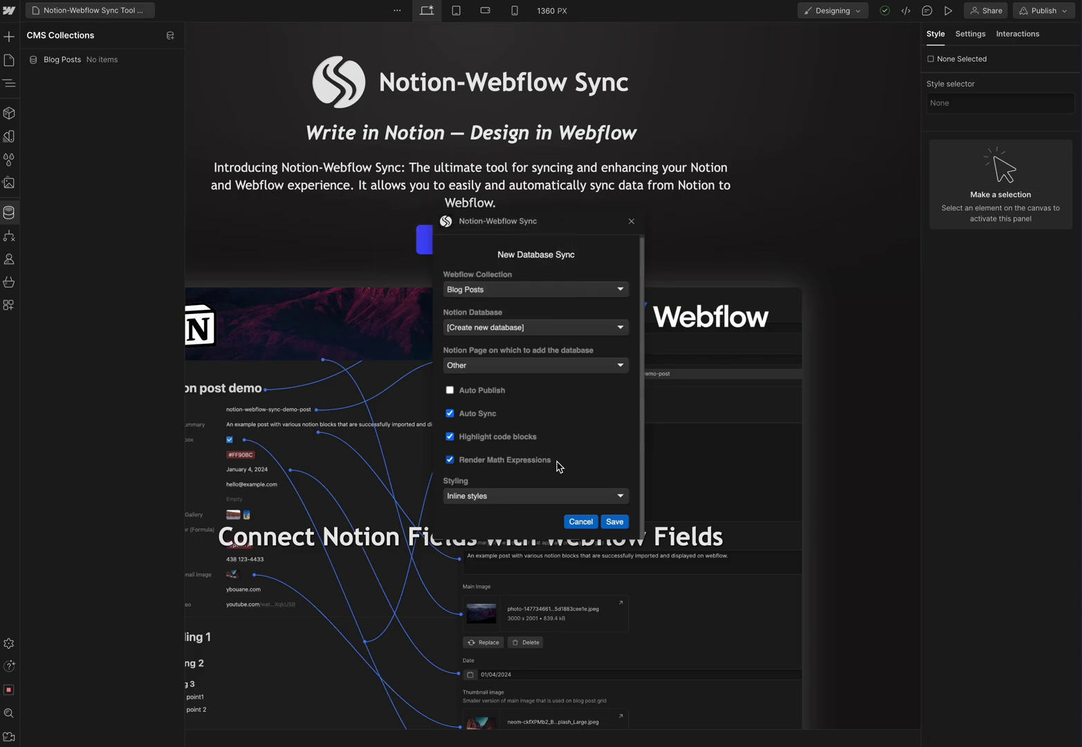
pyautogui.click(515, 496)
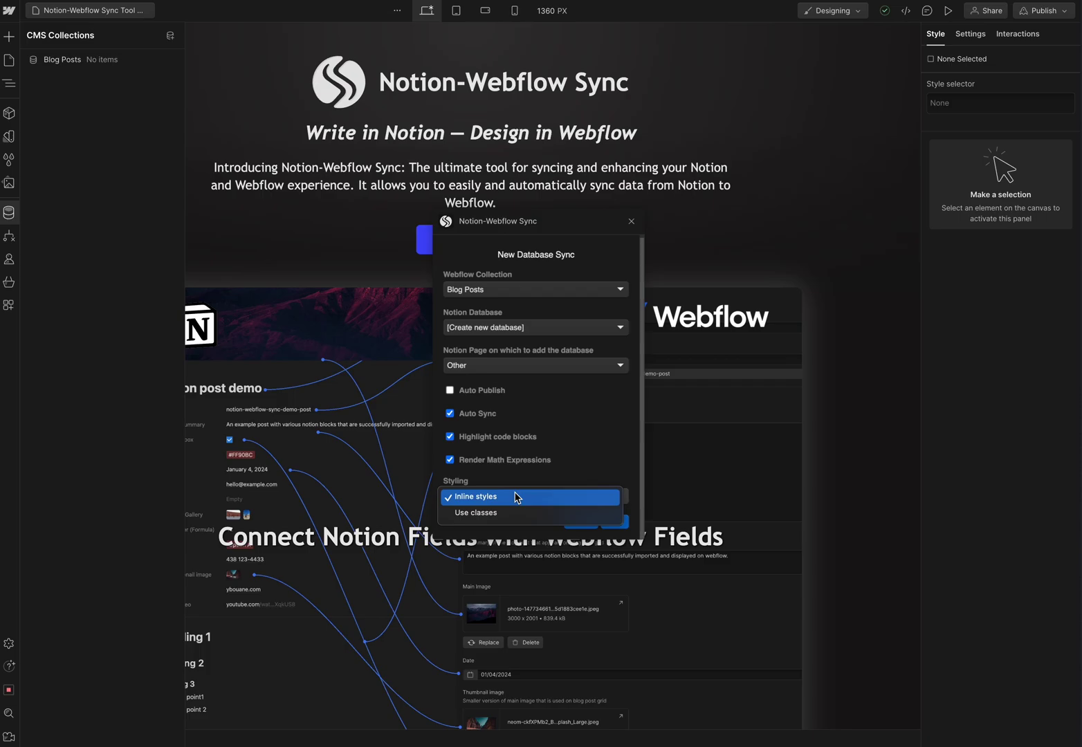
# - Set Styling to Inline styles, save the sync, and open the new Webflow — Blog Posts database
pyautogui.click(482, 515)
pyautogui.scroll(-2, 560, 476)
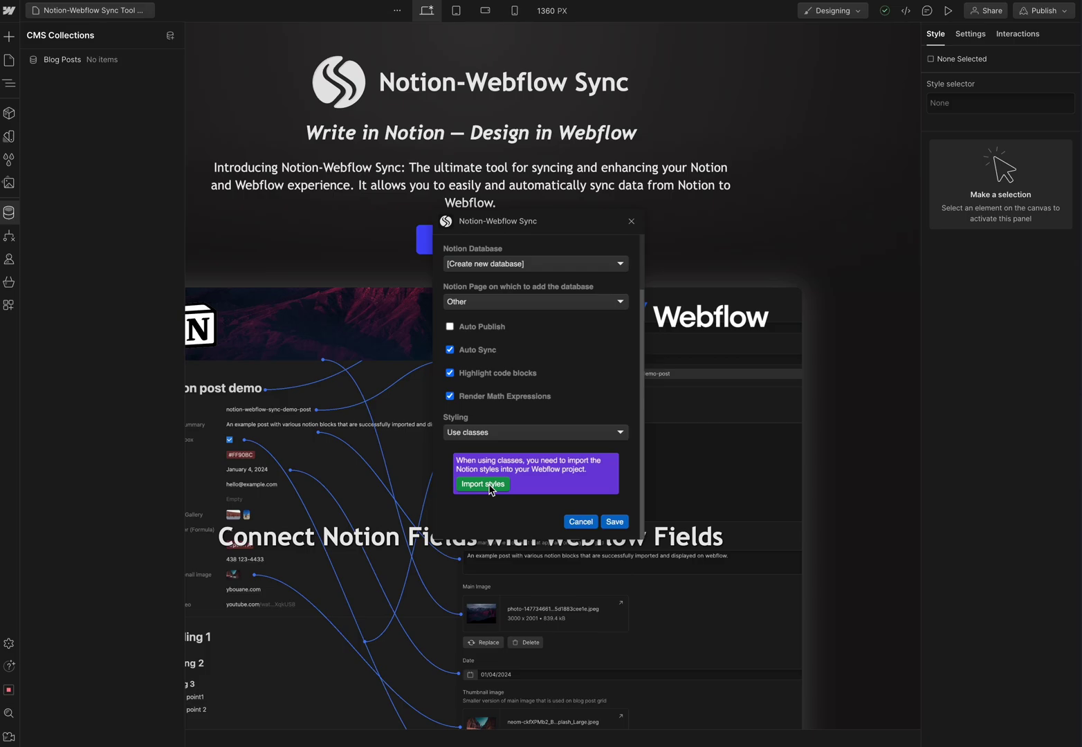
pyautogui.click(509, 435)
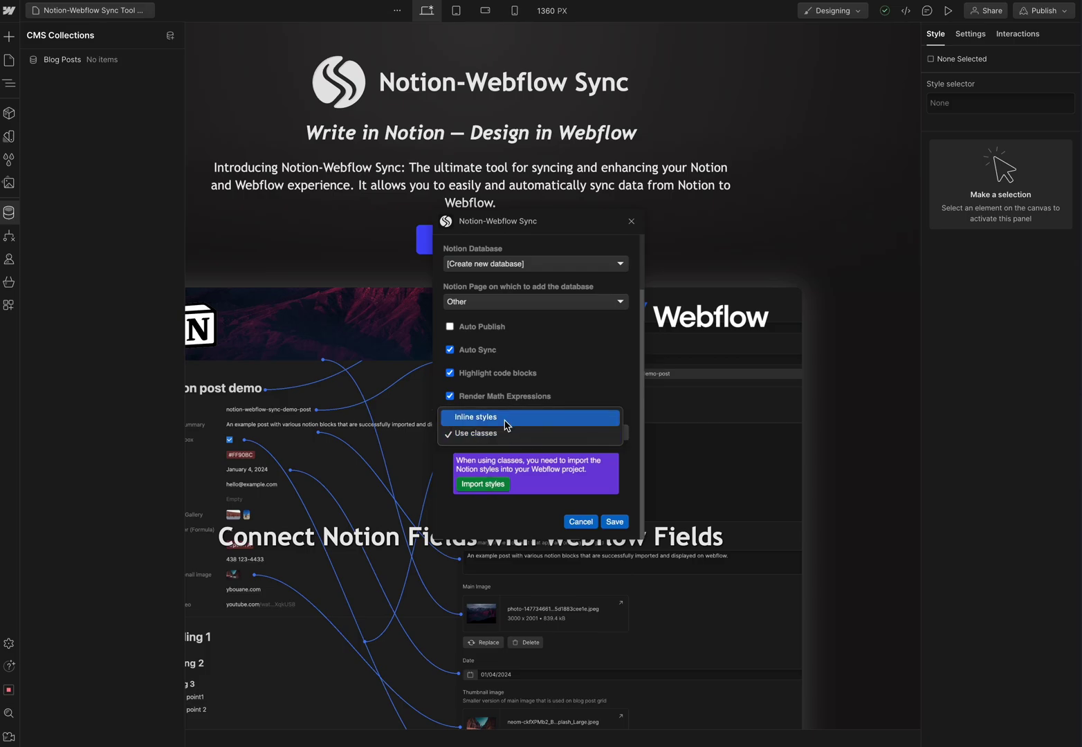
pyautogui.click(540, 418)
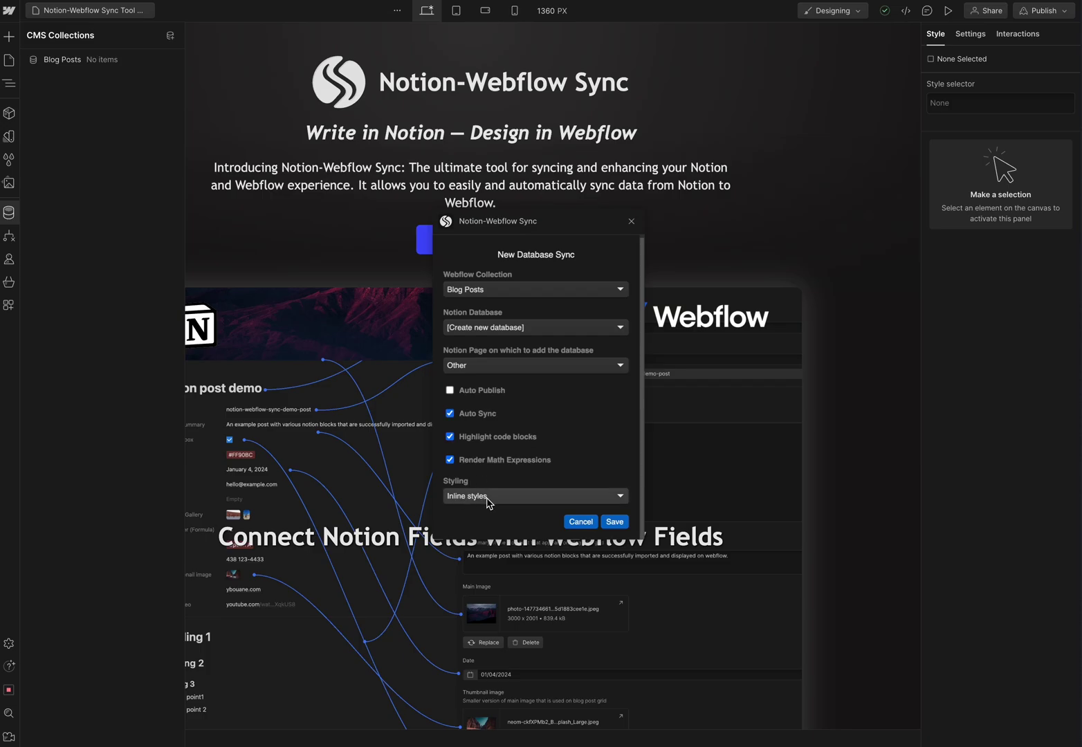
pyautogui.click(615, 523)
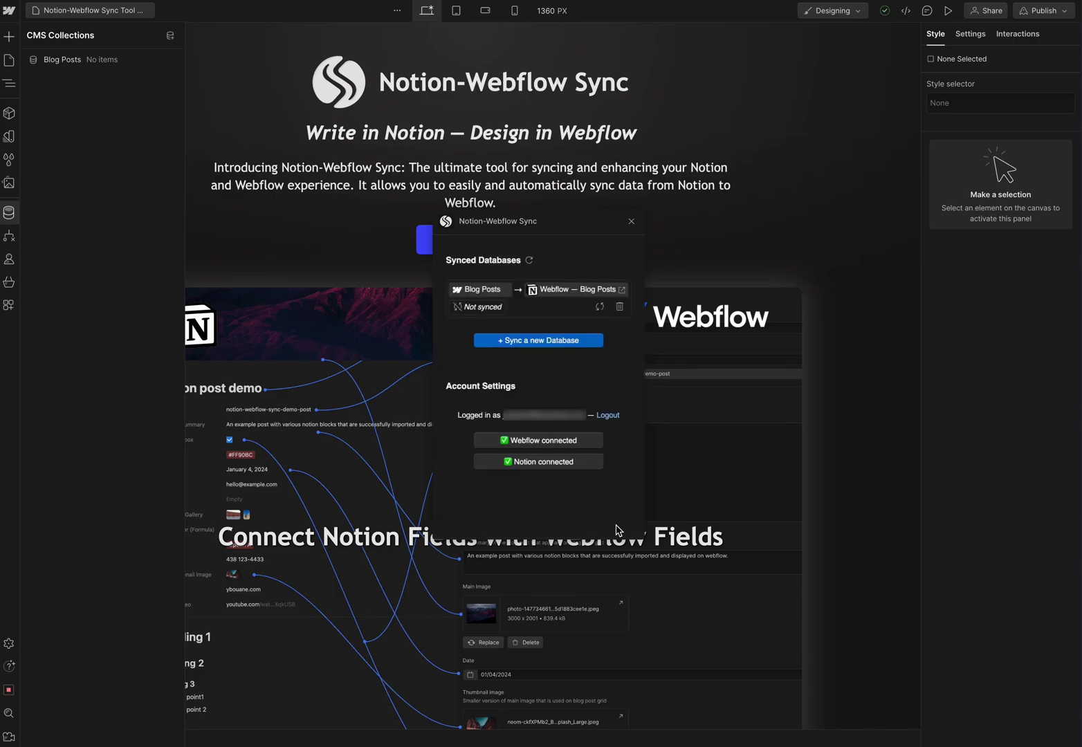
pyautogui.click(623, 291)
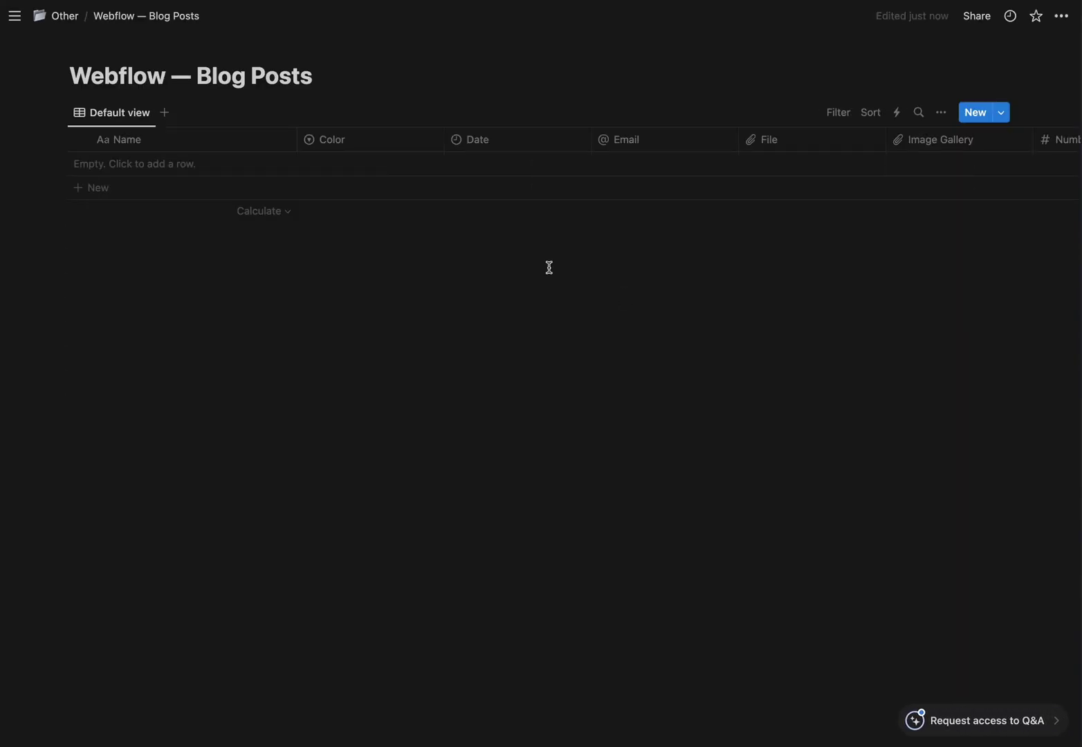
# - Scroll across the Webflow — Blog Posts table's columns, ending with a new first row
pyautogui.hscroll(2, 588, 139)
pyautogui.hscroll(15, 588, 139)
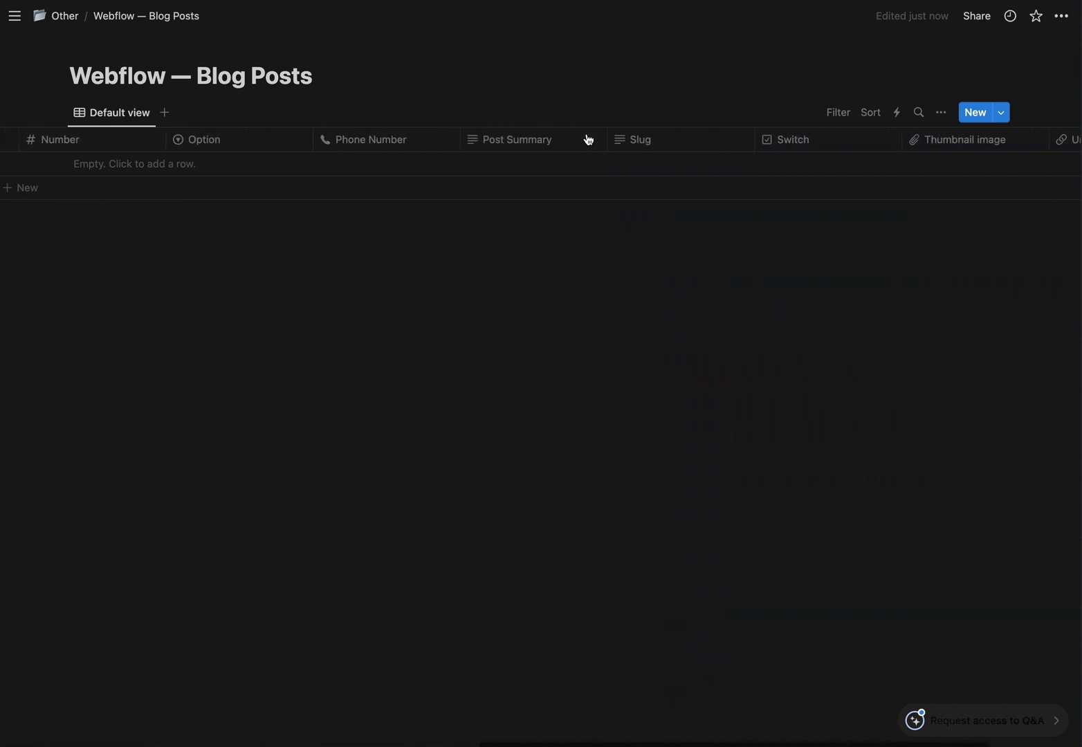
pyautogui.hscroll(-15, 788, 139)
pyautogui.moveTo(788, 138); pyautogui.dragTo(98, 171)
# - Name the new row 'Test post', set Color to #FF0000 and enter a sample email address
pyautogui.click(99, 171)
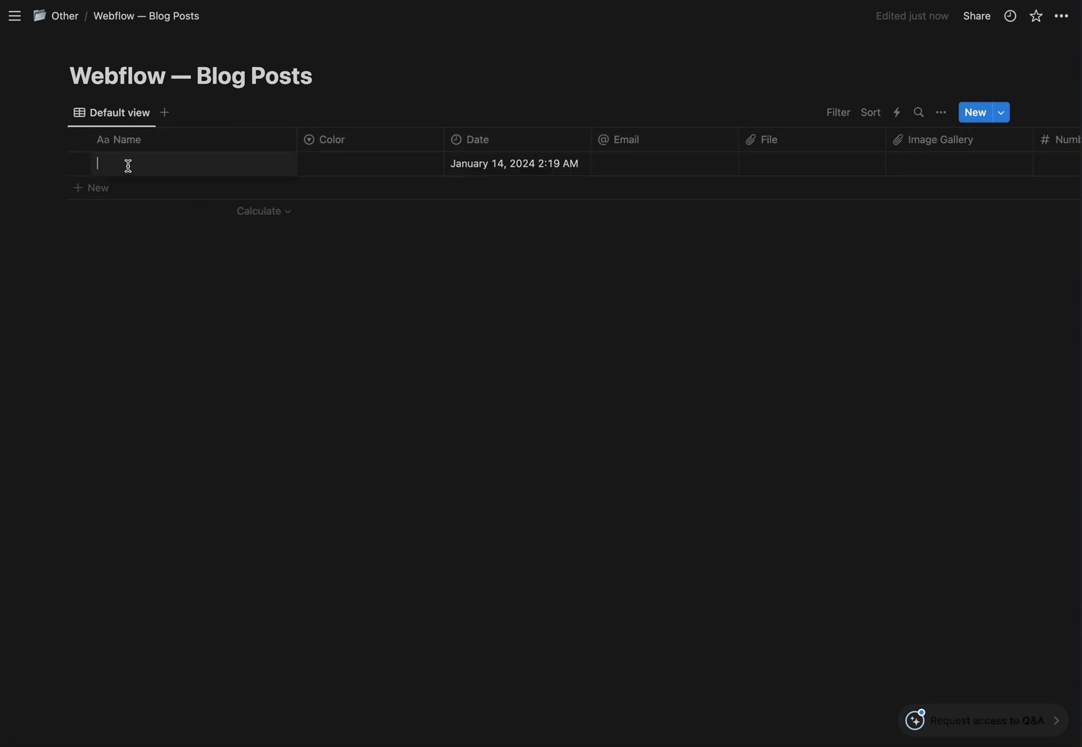
pyautogui.write('Test post')
pyautogui.click(346, 163)
pyautogui.write('#FF0000')
pyautogui.press('Return')
pyautogui.click(667, 161)
pyautogui.write('hello@example.com')
# - Add two images to Image Gallery and set Number to 42
pyautogui.click(959, 164)
pyautogui.click(846, 225)
pyautogui.click(795, 320)
pyautogui.press('Escape')
pyautogui.press('Right')
pyautogui.write('42')
# - Set Option to 'Option B', Summary to 'Summary of the blog post.' and Slug to 'test-post'
pyautogui.click(729, 174)
pyautogui.write('Option B')
pyautogui.press('Return')
pyautogui.press('Right')
pyautogui.press('Right')
pyautogui.write('Summary of the blog post.')
pyautogui.press('Tab')
pyautogui.write('test-post')
pyautogui.click(885, 169)
pyautogui.press('Right')
pyautogui.press('Return')
pyautogui.click(870, 225)
pyautogui.press('Escape')
pyautogui.press('Right')
pyautogui.write('https://google.com')
pyautogui.press('Return')
pyautogui.click(152, 163)
pyautogui.press('Return')
# - Open the row as a page and write 'Content of the notion post.' with Content bold and 'notion post' linked
pyautogui.press('space')
pyautogui.press('Return')
pyautogui.write('Content of the notion post.')
pyautogui.press('Return')
pyautogui.press('Up')
pyautogui.press('super+a')
pyautogui.hotkey('shift', 'alt', 'Left')
pyautogui.hotkey('shift', 'alt', 'Left')
pyautogui.hotkey('shift', 'alt', 'Left')
pyautogui.hotkey('shift', 'alt', 'Left')
pyautogui.press('super+b')
pyautogui.press('Right')
pyautogui.hotkey('alt', 'Right')
pyautogui.hotkey('alt', 'Right')
pyautogui.hotkey('shift', 'alt', 'Right')
pyautogui.hotkey('shift', 'alt', 'Right')
pyautogui.press('super+v')
pyautogui.press('End')
pyautogui.press('Return')
# - Add a 'Hello world' Heading 1 and a code block containing console.log('Code Highlighting');
pyautogui.write('Hello world')
pyautogui.press('super+a')
pyautogui.click(434, 519)
pyautogui.click(415, 117)
pyautogui.press('Right')
pyautogui.press('Return')
pyautogui.write('/code')
pyautogui.press('Return')
pyautogui.write("console.log('Code Highlighting');")
pyautogui.click(545, 685)
# - Insert a block equation e = mc^2
pyautogui.write('/math')
pyautogui.press('Return')
pyautogui.write('e = mc^2')
pyautogui.press('Return')
pyautogui.click(729, 712)
# - Add a 'Warning message in here!!!!' callout and a yellow-highlighted line 'Everything is exported properly 🙂'
pyautogui.write('/c')
pyautogui.press('Return')
pyautogui.write('Warning message in here!!!!')
pyautogui.press('Return')
pyautogui.write('Everything is exported properly 🙂')
pyautogui.tripleClick(483, 644)
pyautogui.click(720, 616)
pyautogui.click(715, 483)
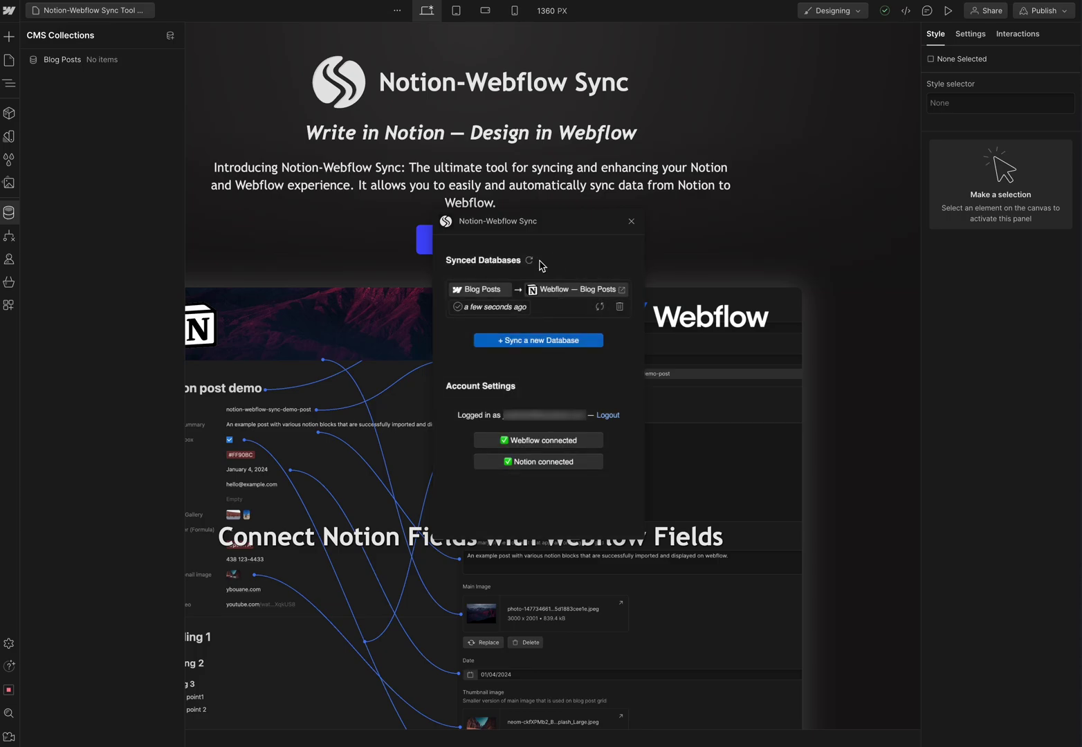
# - Confirm that Test post appears in the Blog Posts CMS collection, closing it without changes
pyautogui.click(79, 64)
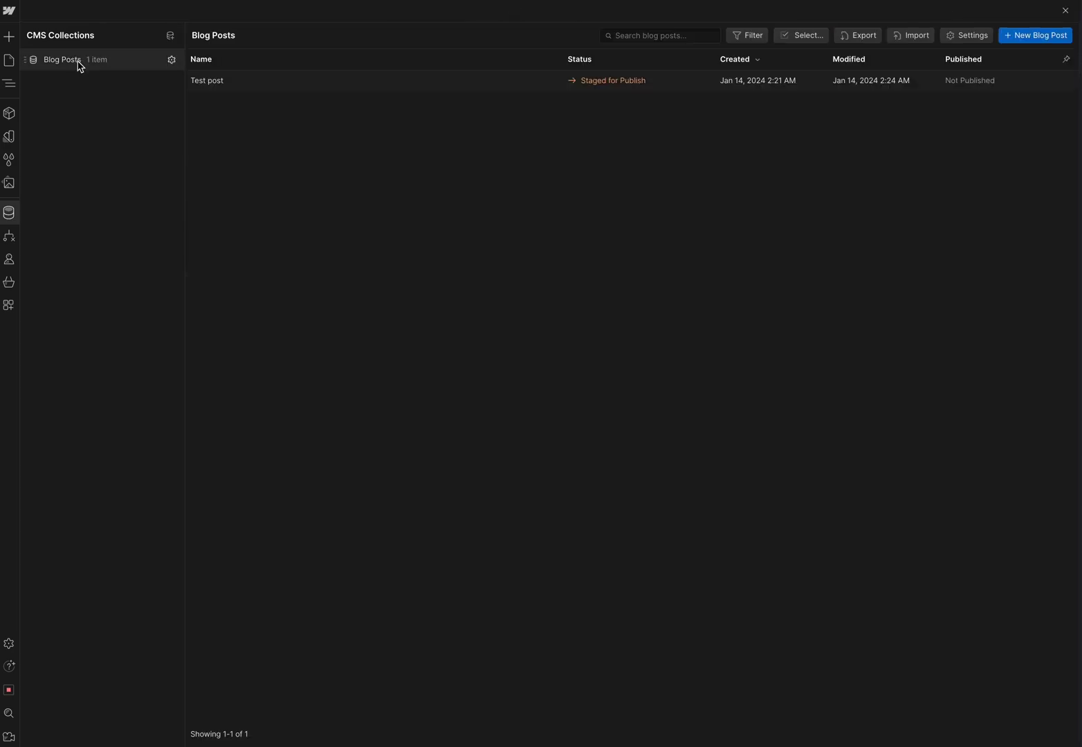
pyautogui.click(235, 85)
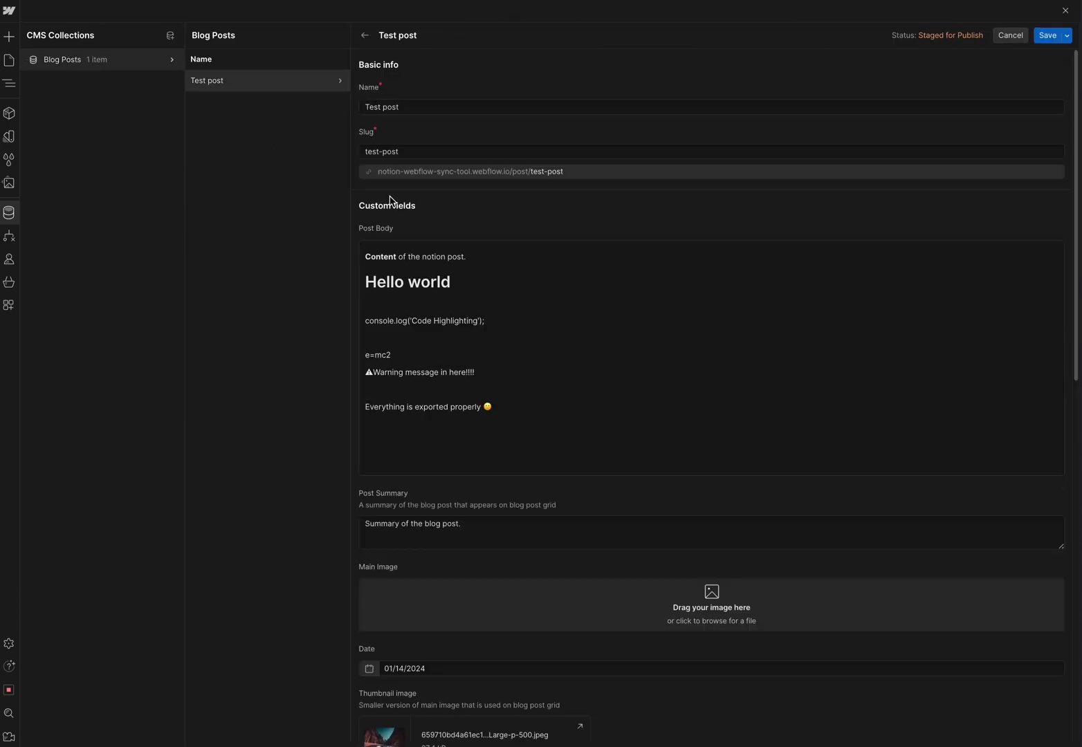
pyautogui.scroll(-10, 412, 336)
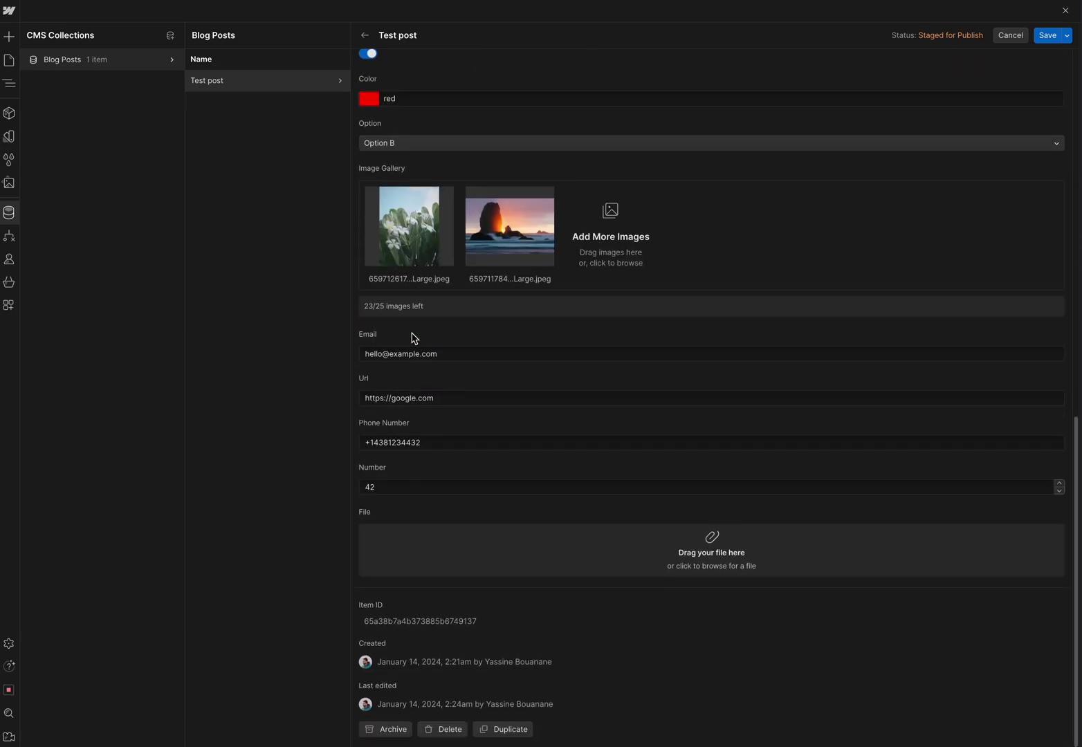
pyautogui.scroll(10, 413, 337)
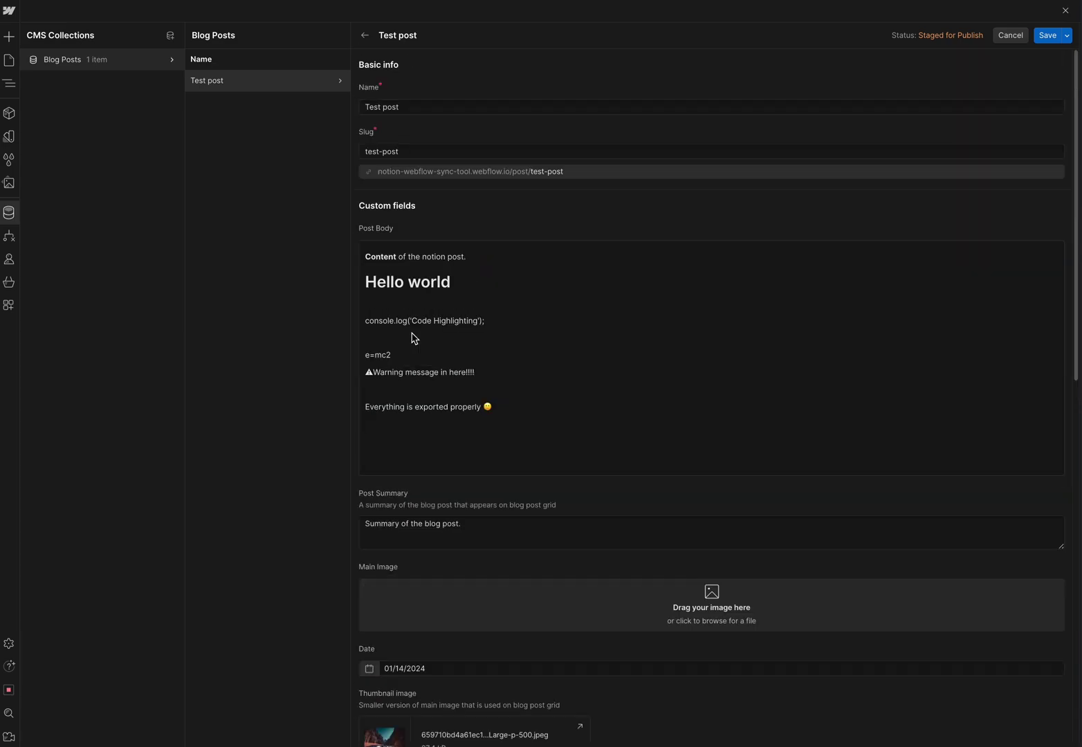
pyautogui.click(1011, 36)
# - Close the CMS panel and publish the site to its staging domain
pyautogui.click(1064, 13)
pyautogui.click(1064, 14)
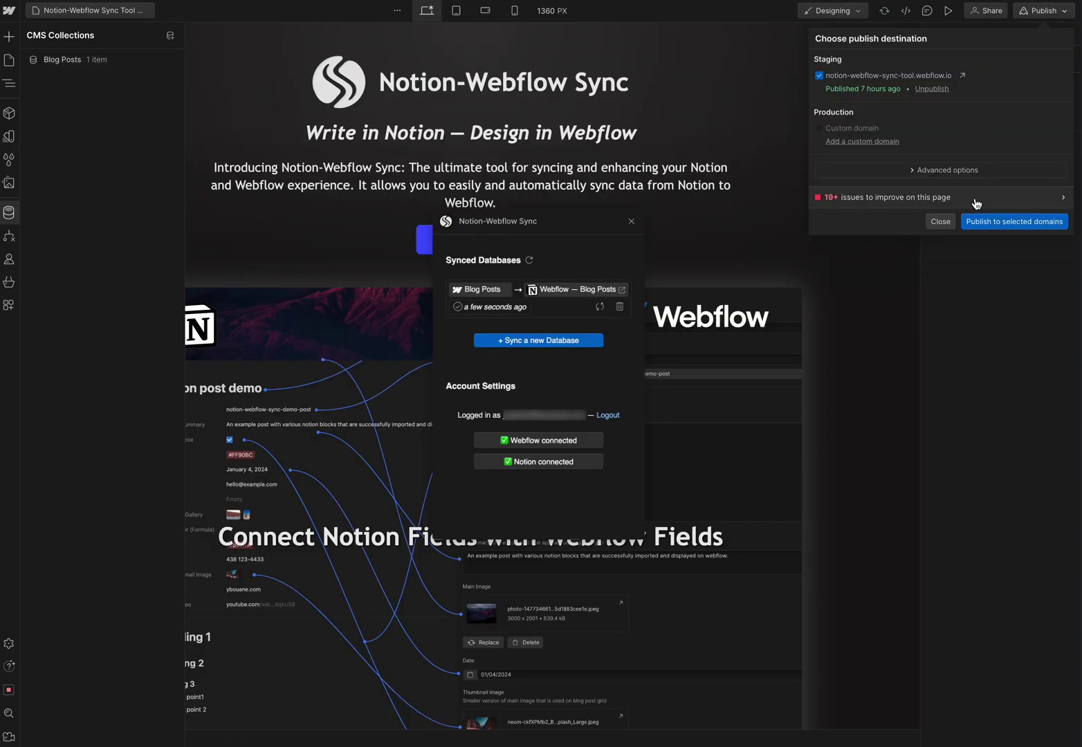
pyautogui.click(996, 223)
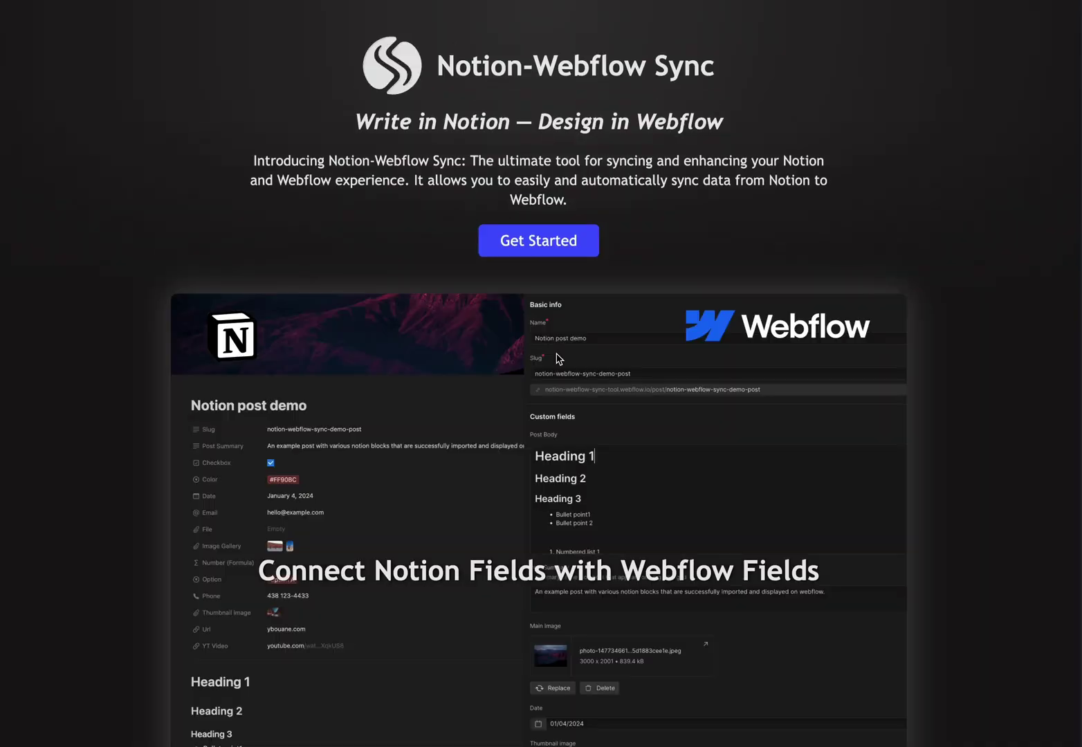
# - Open the Test post card on the live site and review its fields, gallery and content
pyautogui.scroll(-12, 558, 358)
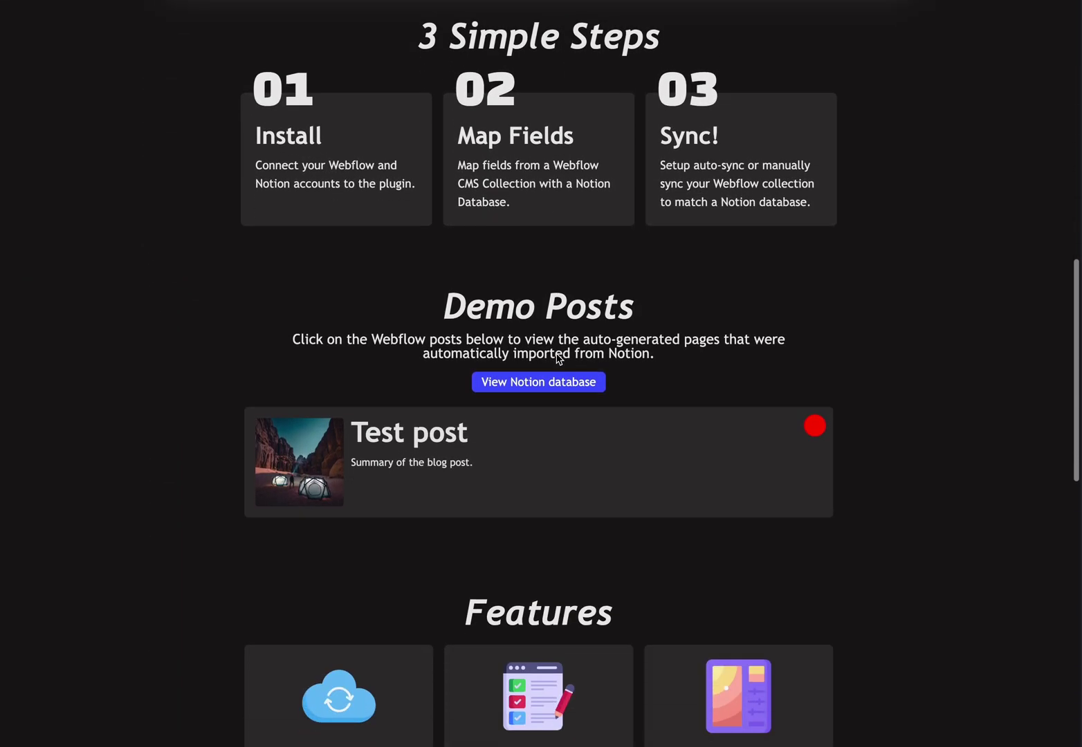
pyautogui.scroll(-3, 558, 357)
pyautogui.click(487, 337)
pyautogui.scroll(-2, 487, 337)
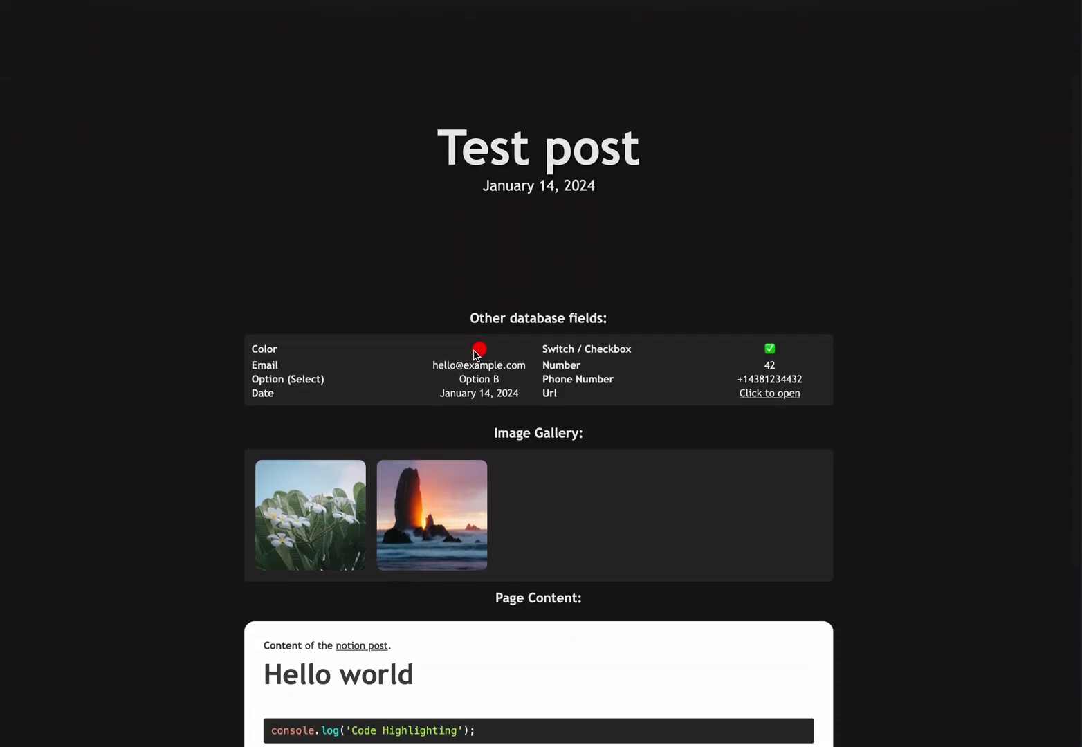
pyautogui.scroll(-5, 737, 410)
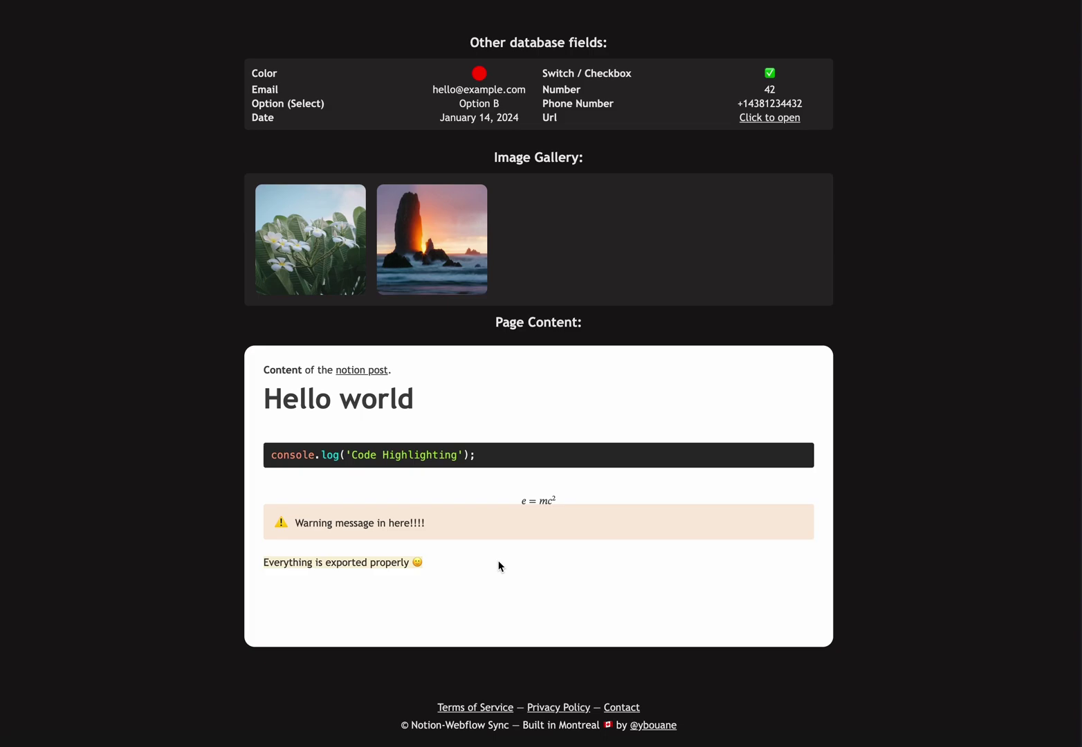
pyautogui.moveTo(500, 566); pyautogui.dragTo(240, 356)
pyautogui.click(263, 365)
pyautogui.scroll(6, 502, 348)
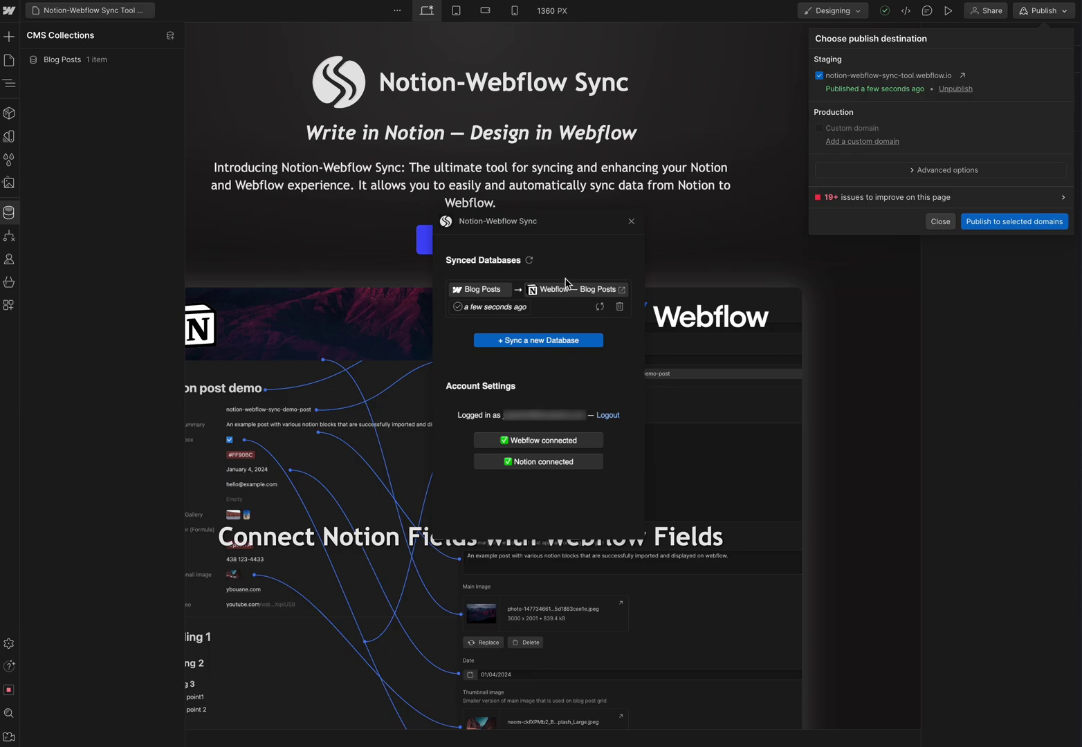
# - Delete the existing database sync
pyautogui.click(573, 267)
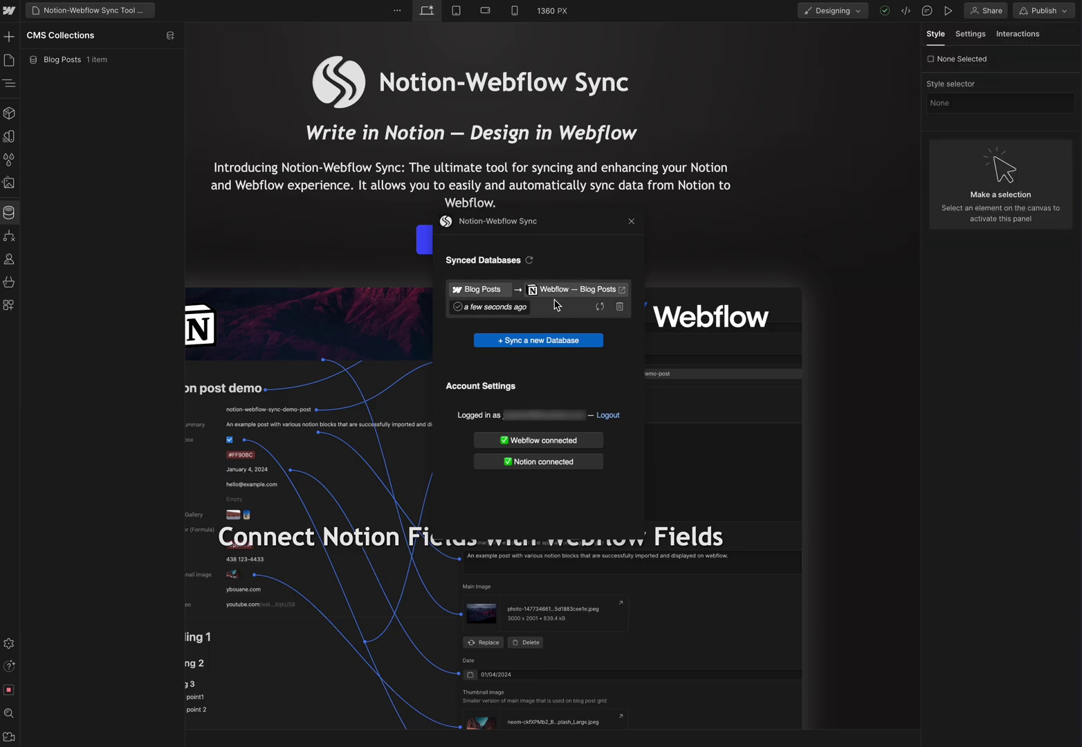
pyautogui.click(620, 312)
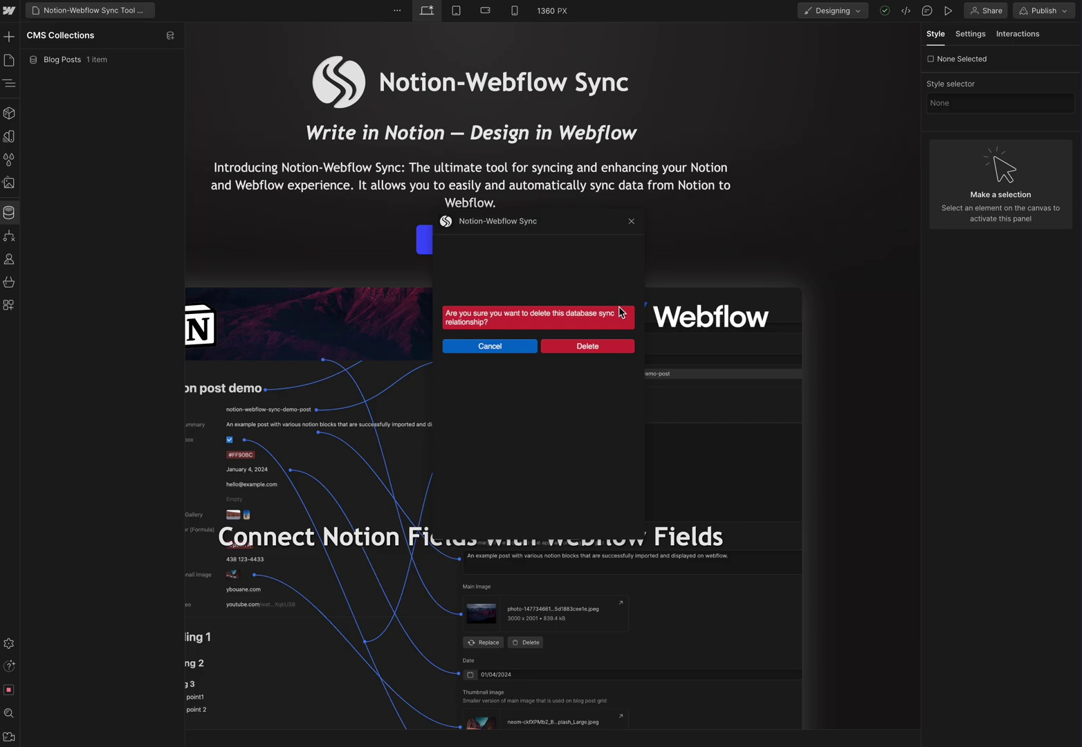
pyautogui.click(587, 347)
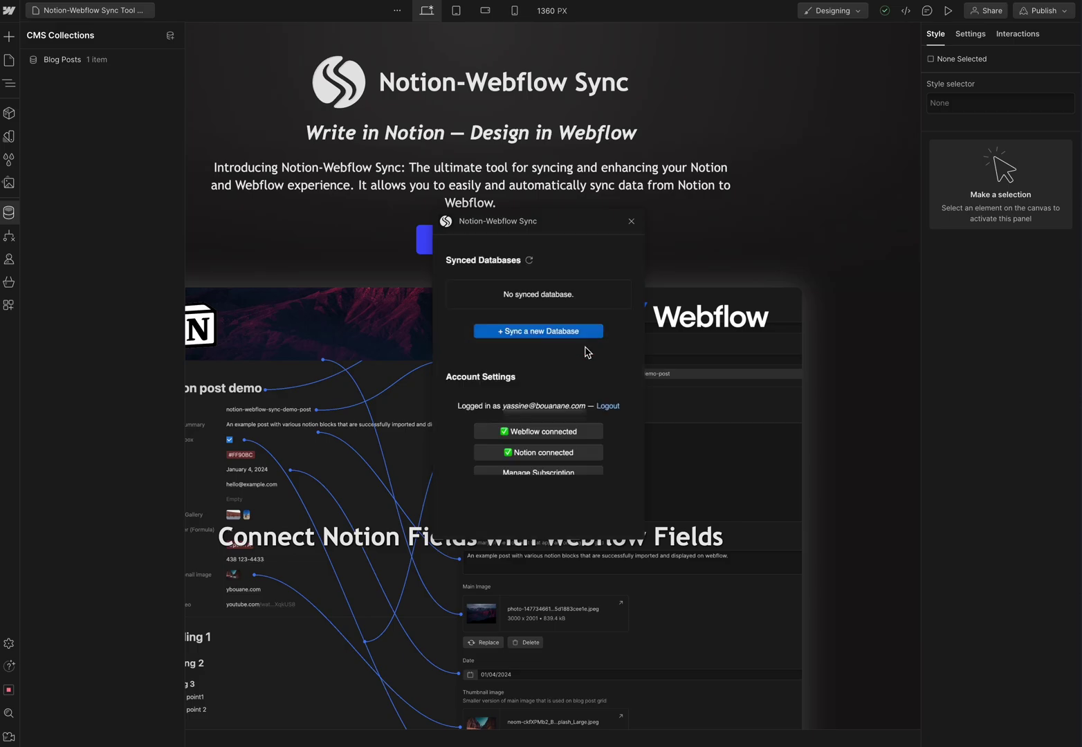
# - Create a new sync linking the Blog Posts collection to the Webflow — Blog Posts database
pyautogui.click(537, 332)
pyautogui.click(519, 294)
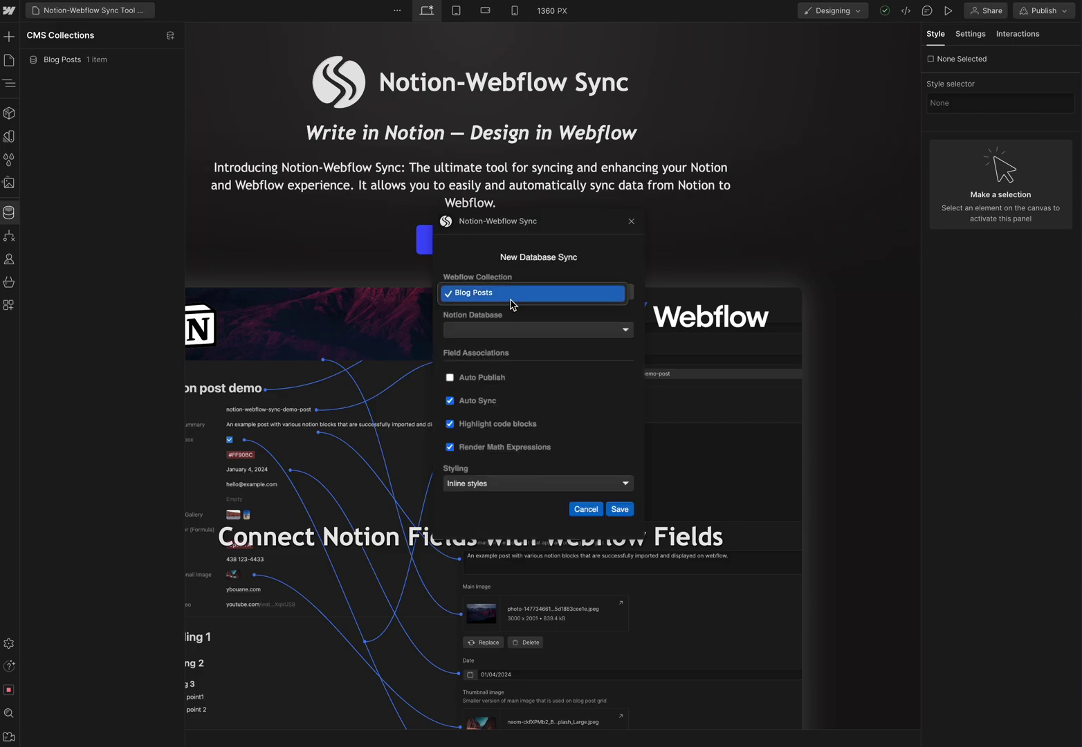
pyautogui.click(511, 300)
pyautogui.click(504, 332)
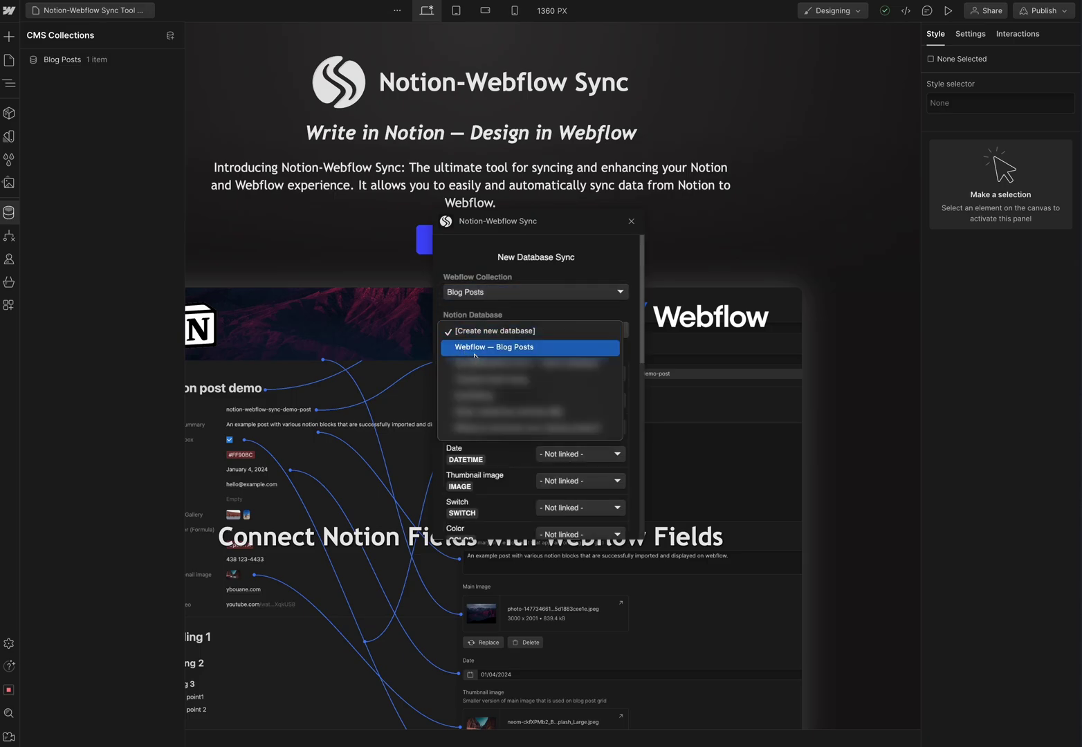
pyautogui.click(519, 349)
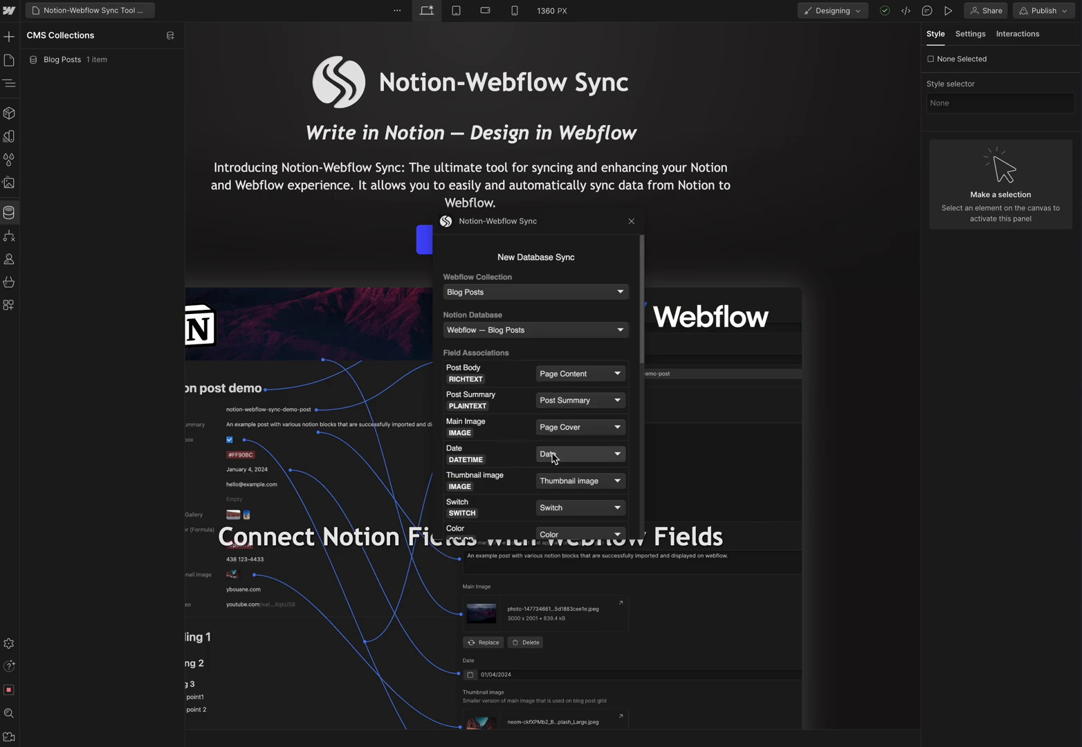
# - Check the field mappings, keeping the Notion Number property mapped to the Number field
pyautogui.scroll(-4, 557, 453)
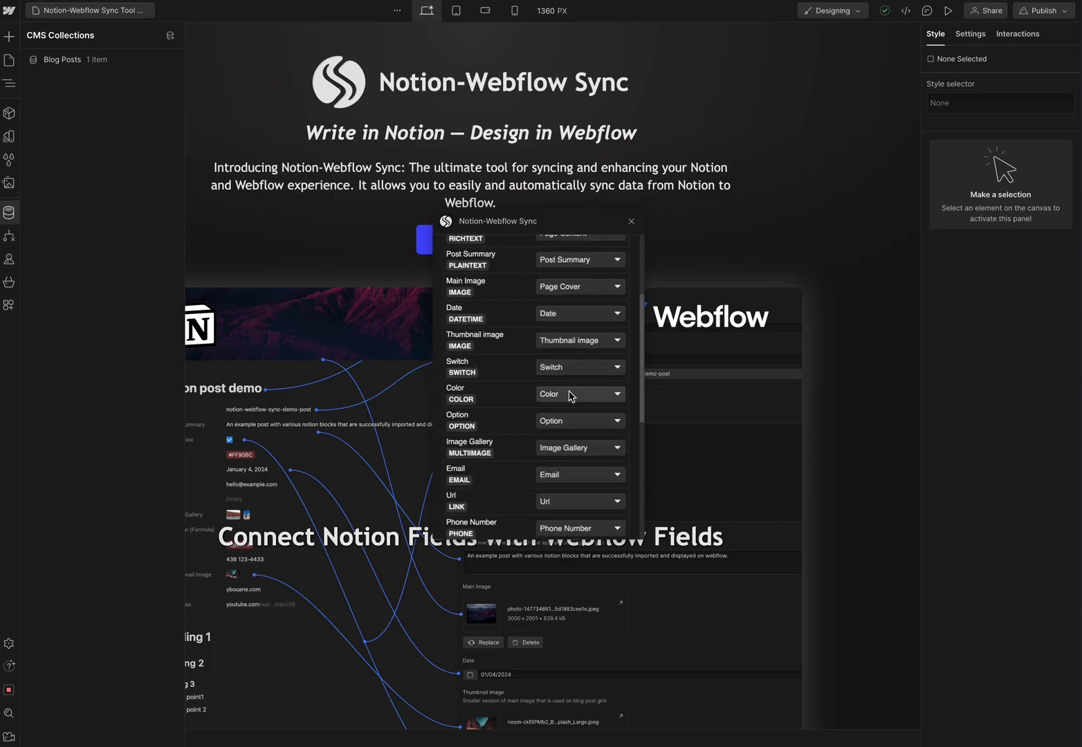
pyautogui.scroll(-3, 519, 433)
pyautogui.scroll(-3, 520, 434)
pyautogui.click(566, 364)
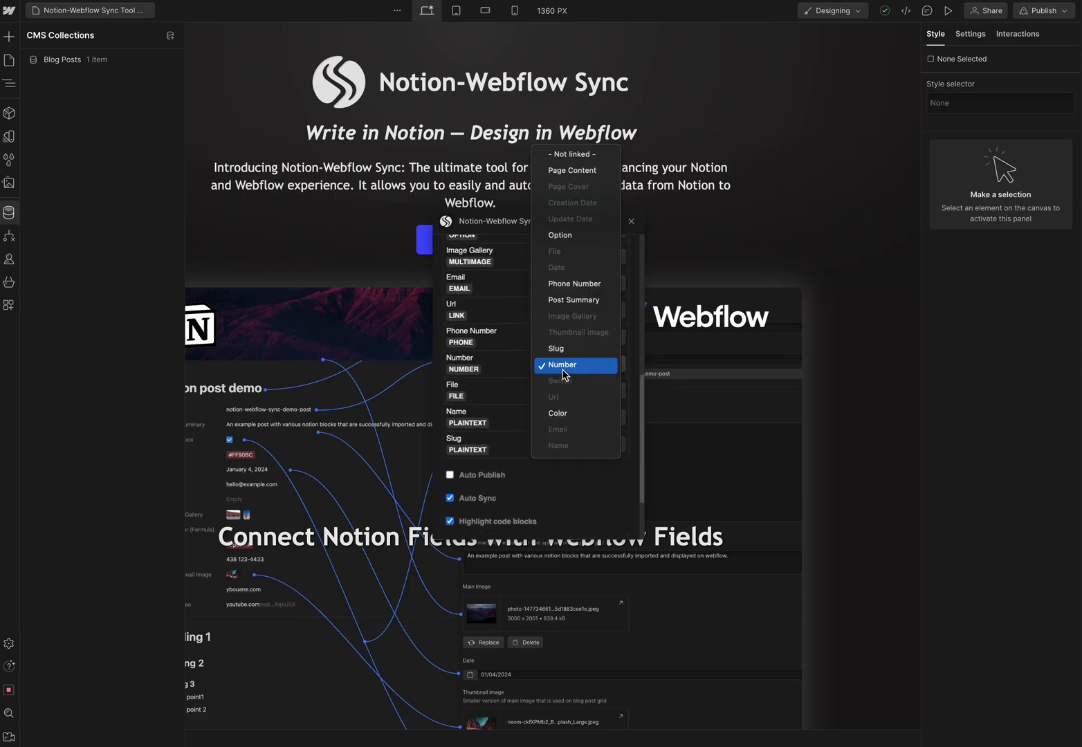
pyautogui.click(580, 285)
pyautogui.click(573, 363)
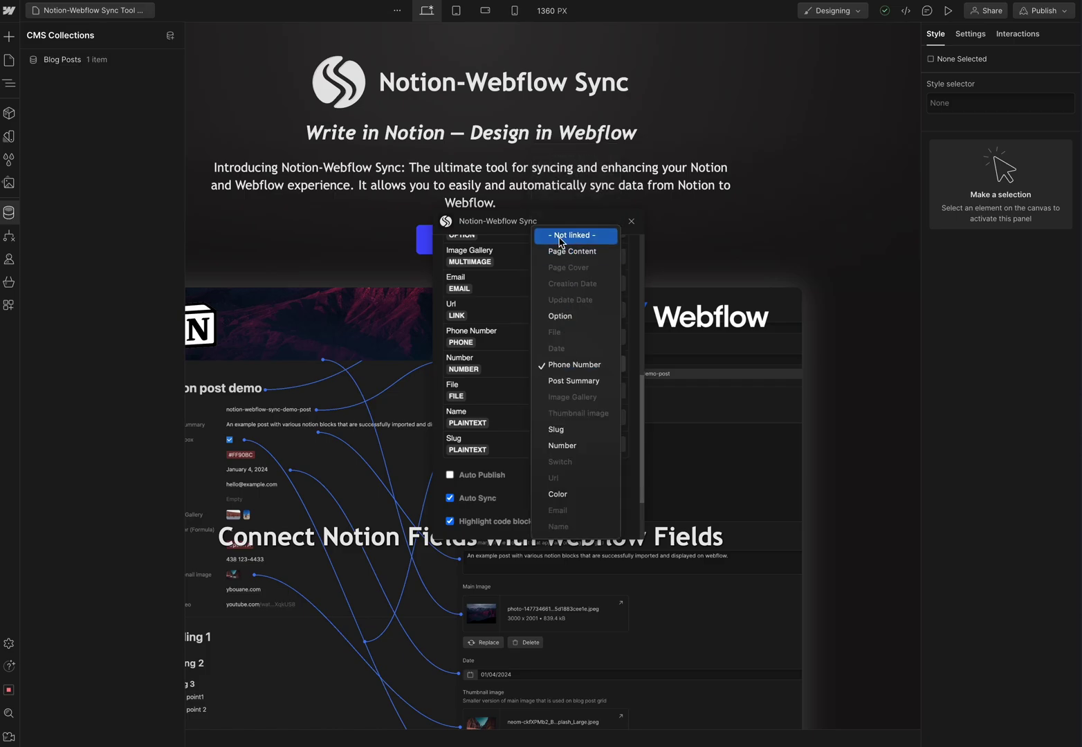
pyautogui.click(564, 445)
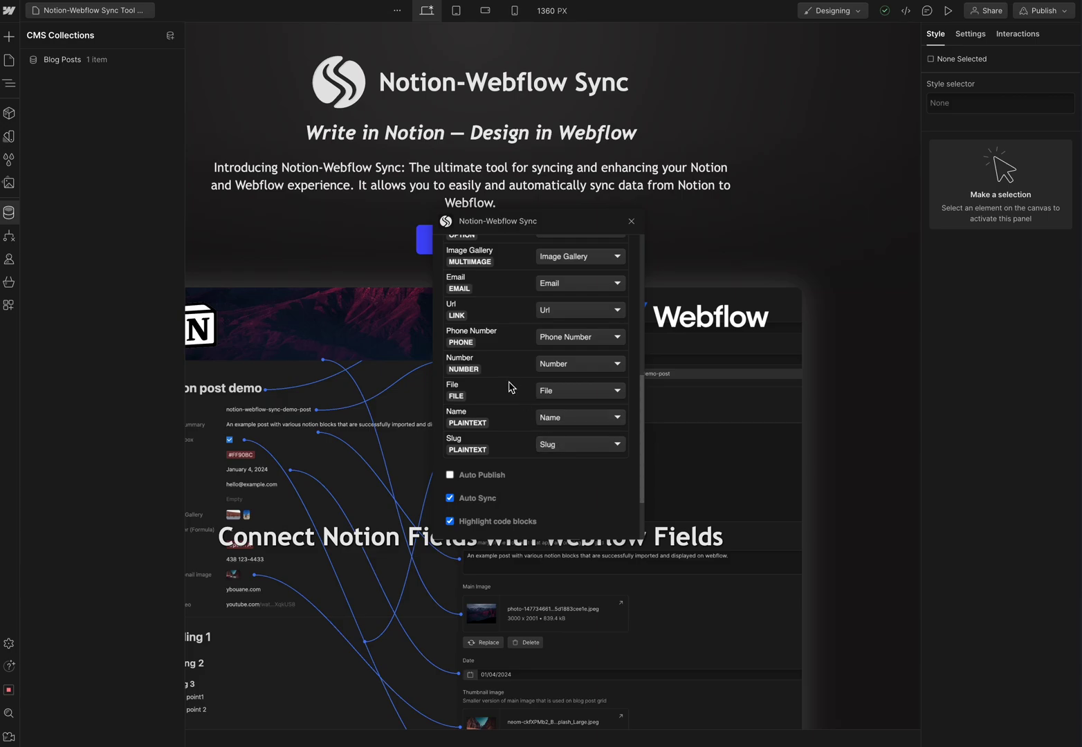
# - Save the Blog Posts to Webflow — Blog Posts sync, then cancel the full re-sync prompt
pyautogui.scroll(-2, 510, 388)
pyautogui.click(614, 522)
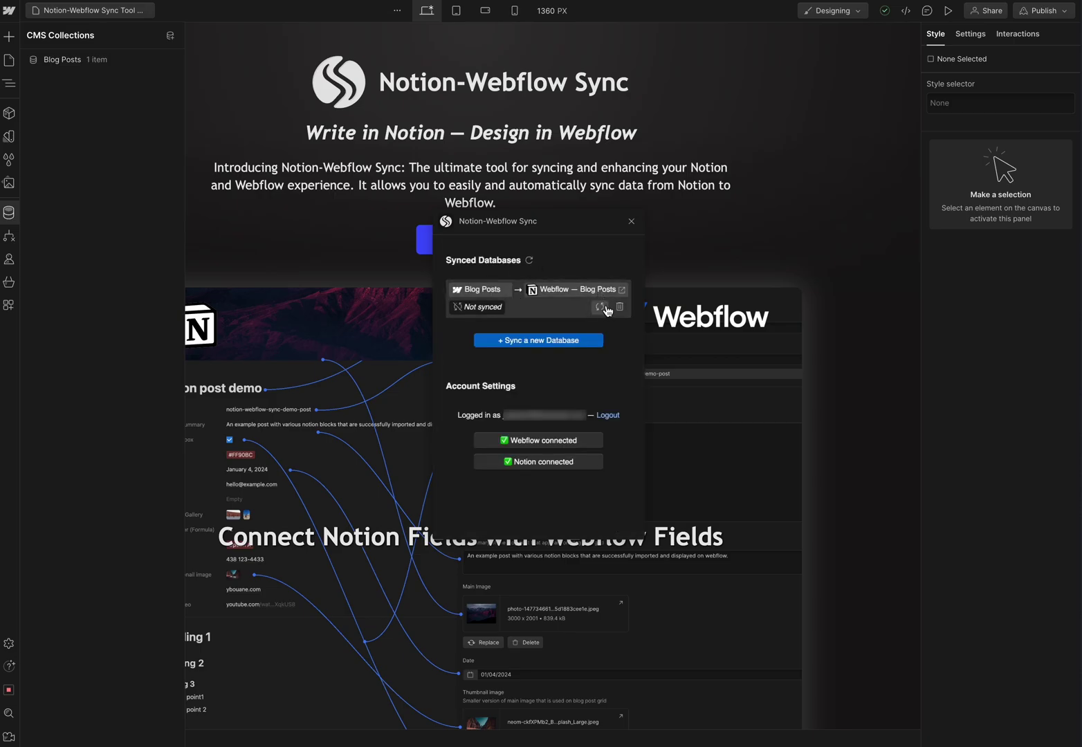
pyautogui.click(600, 307)
pyautogui.moveTo(444, 316); pyautogui.dragTo(479, 330)
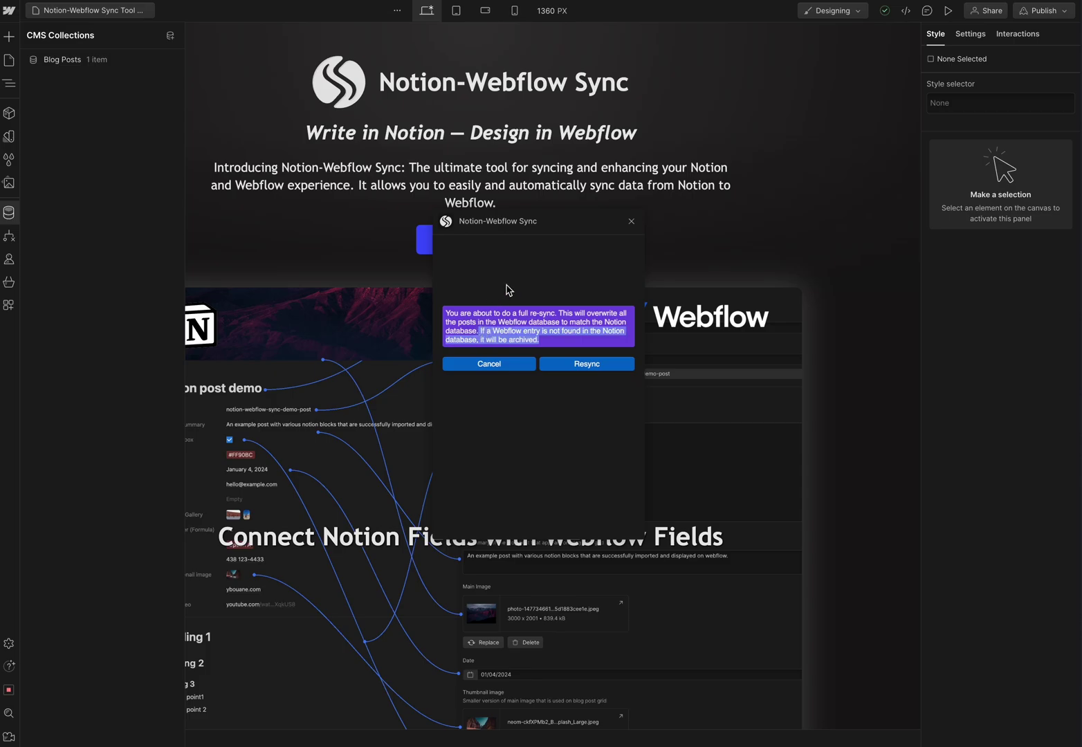
pyautogui.click(538, 294)
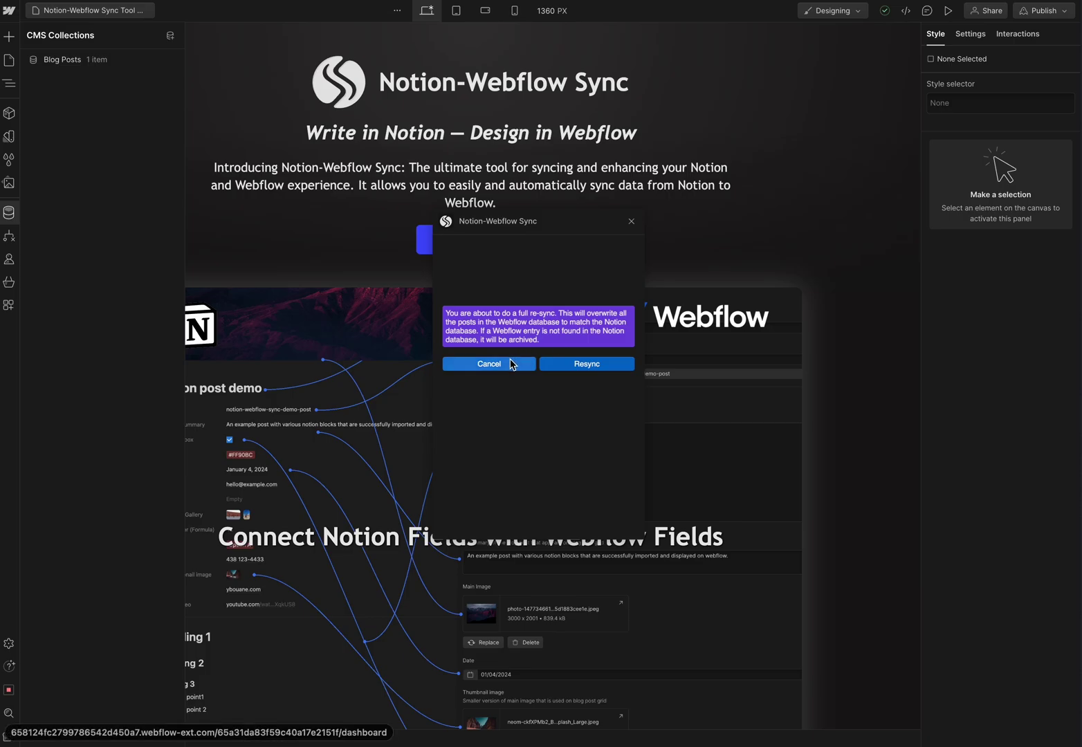
pyautogui.click(512, 365)
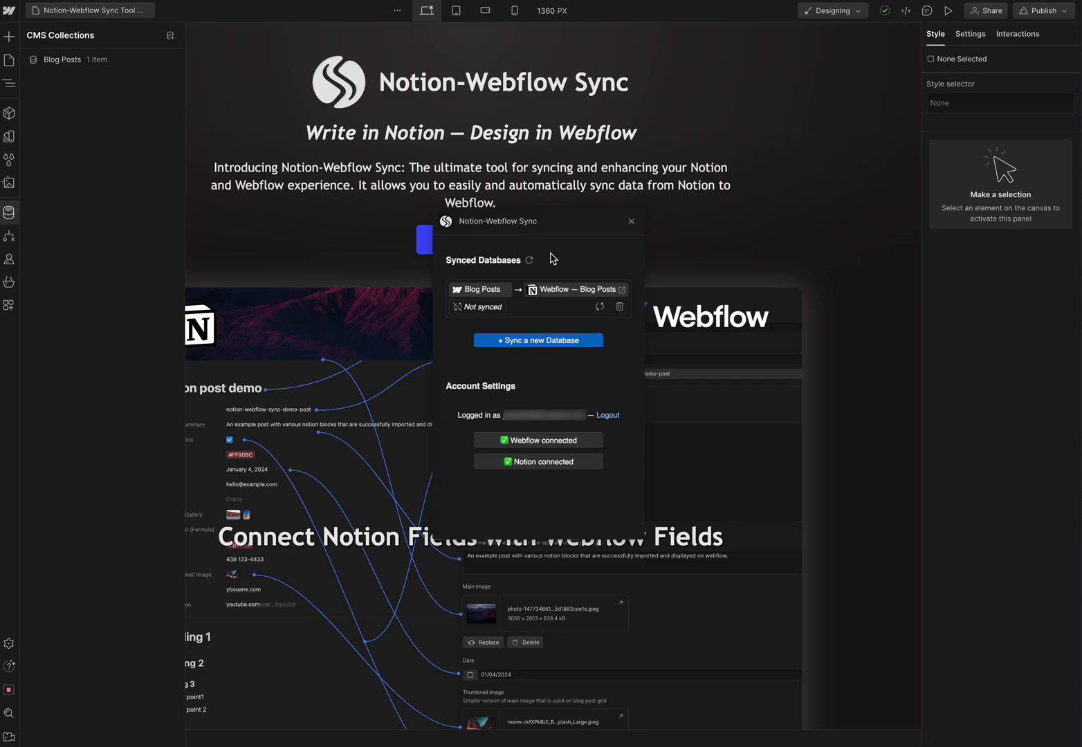